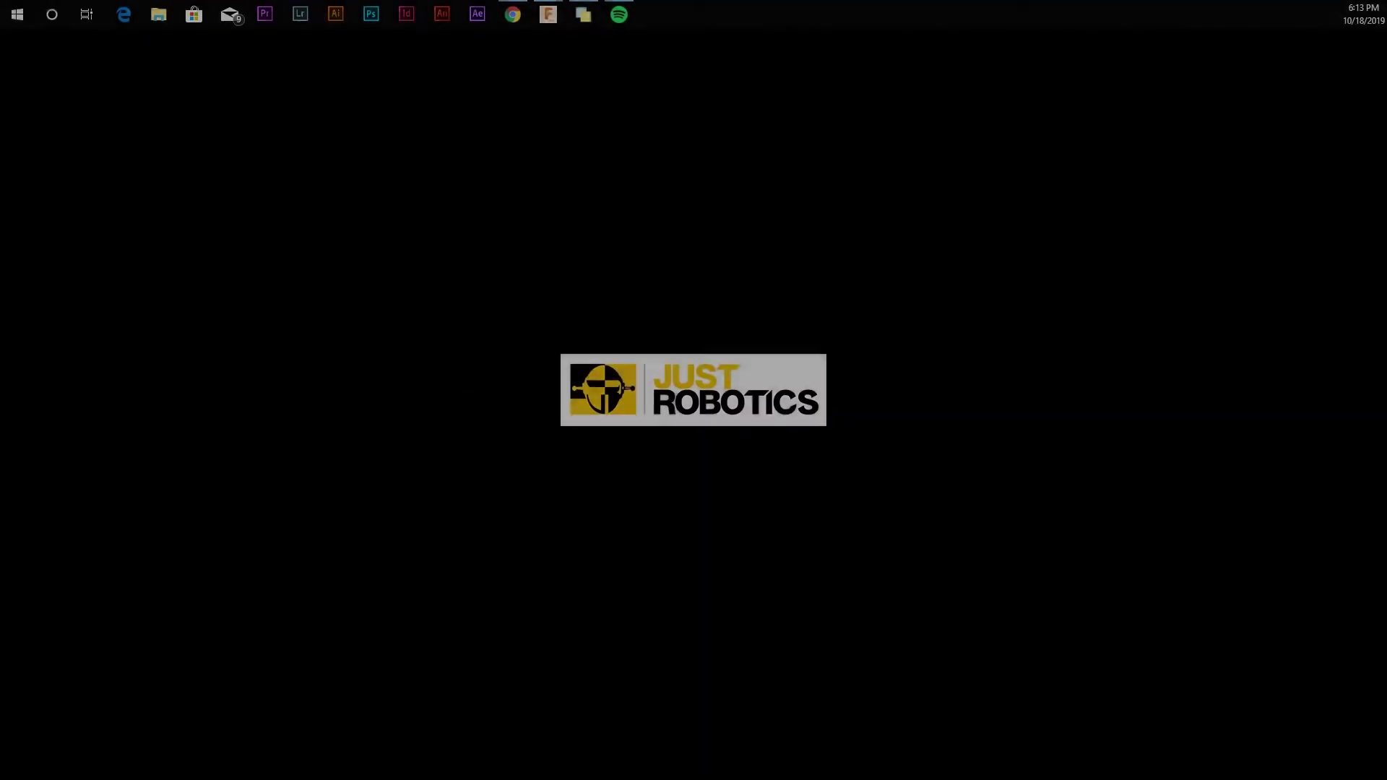
Switch to the empty Untitled Fusion 360 design window from the taskbar preview
mouse_move(548, 21)
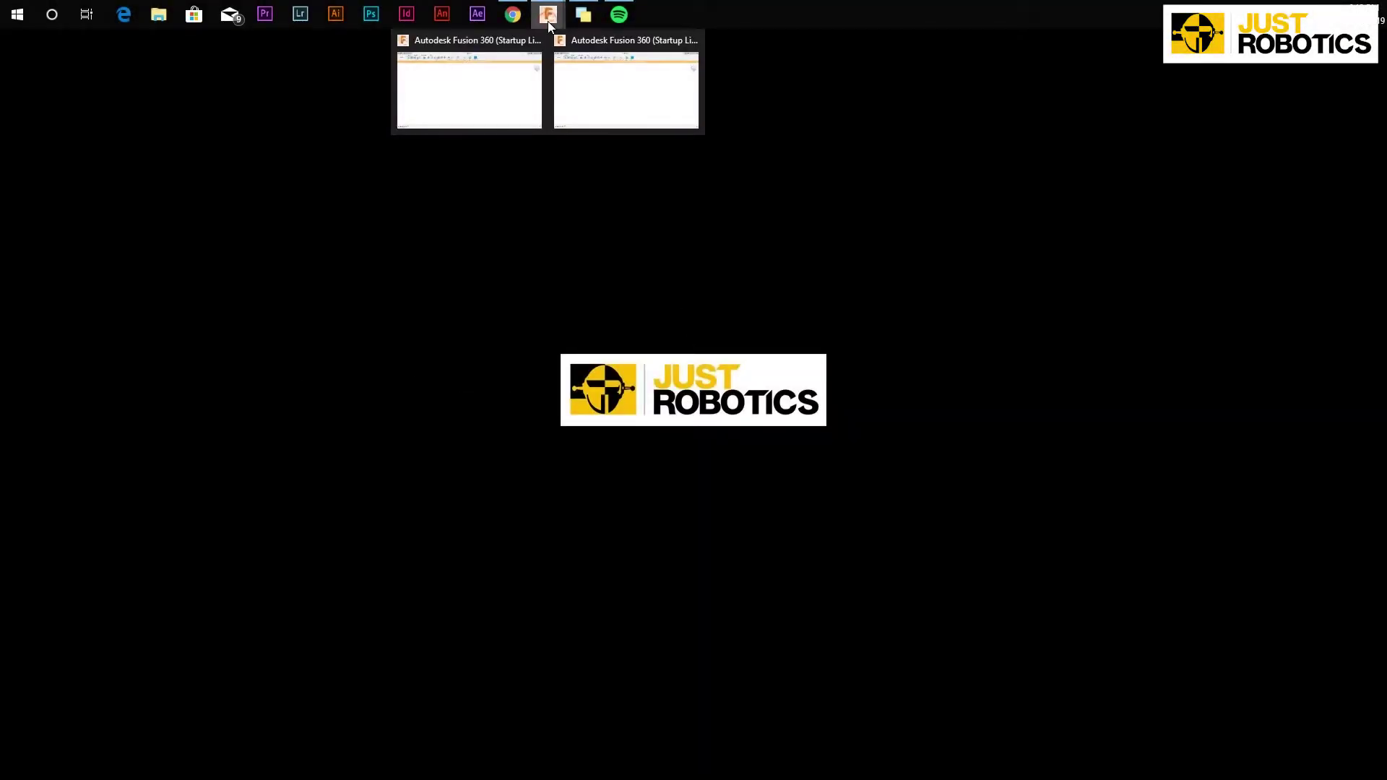
left_click(591, 83)
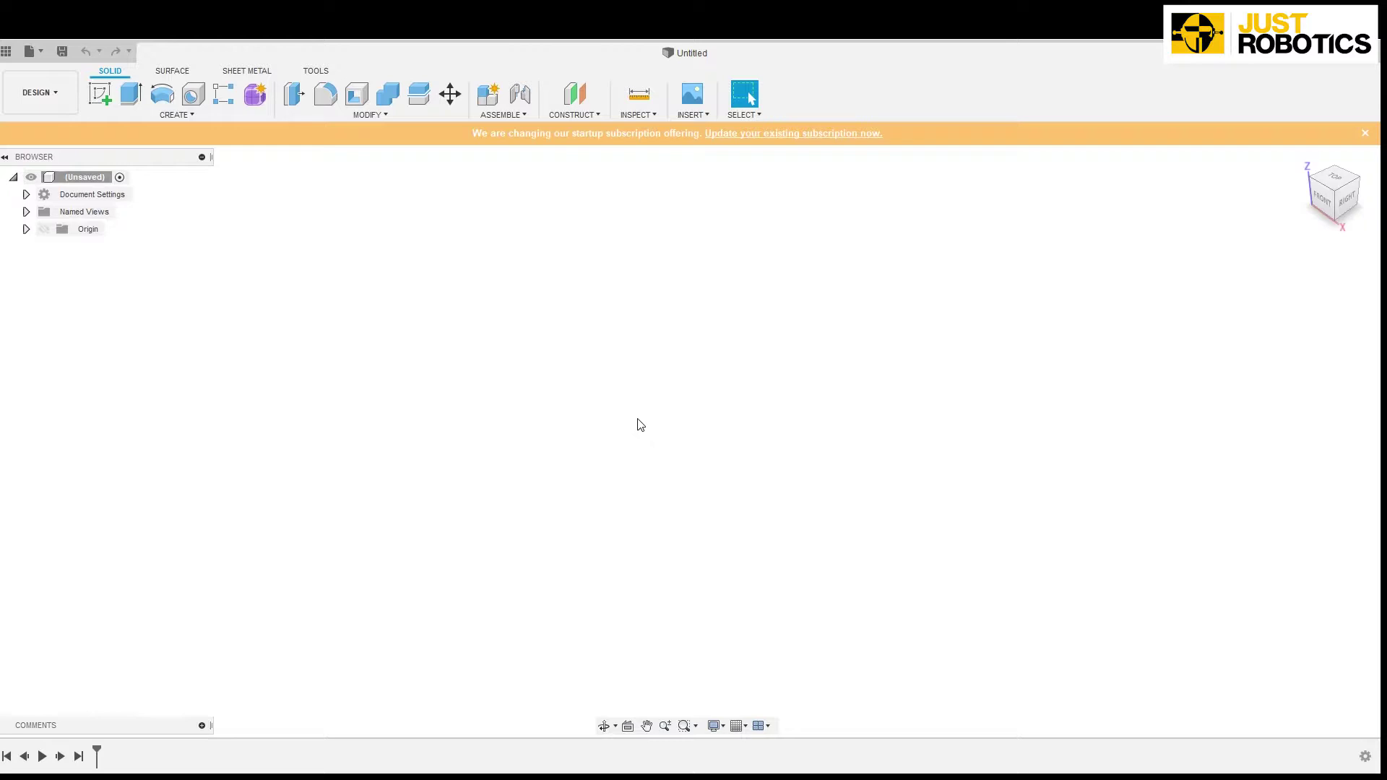
Stay in the Design workspace and start a new sketch on the right-side origin plane
left_click(42, 98)
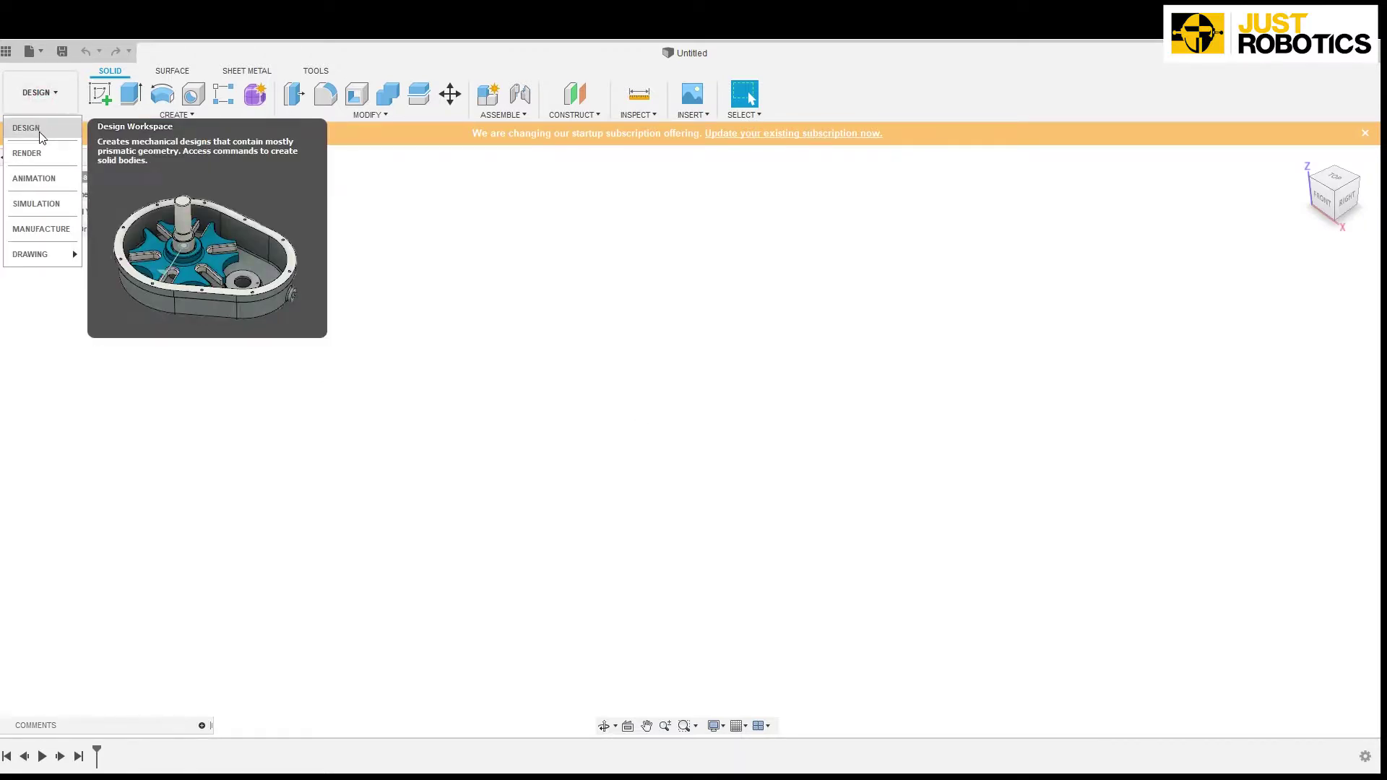
left_click(40, 132)
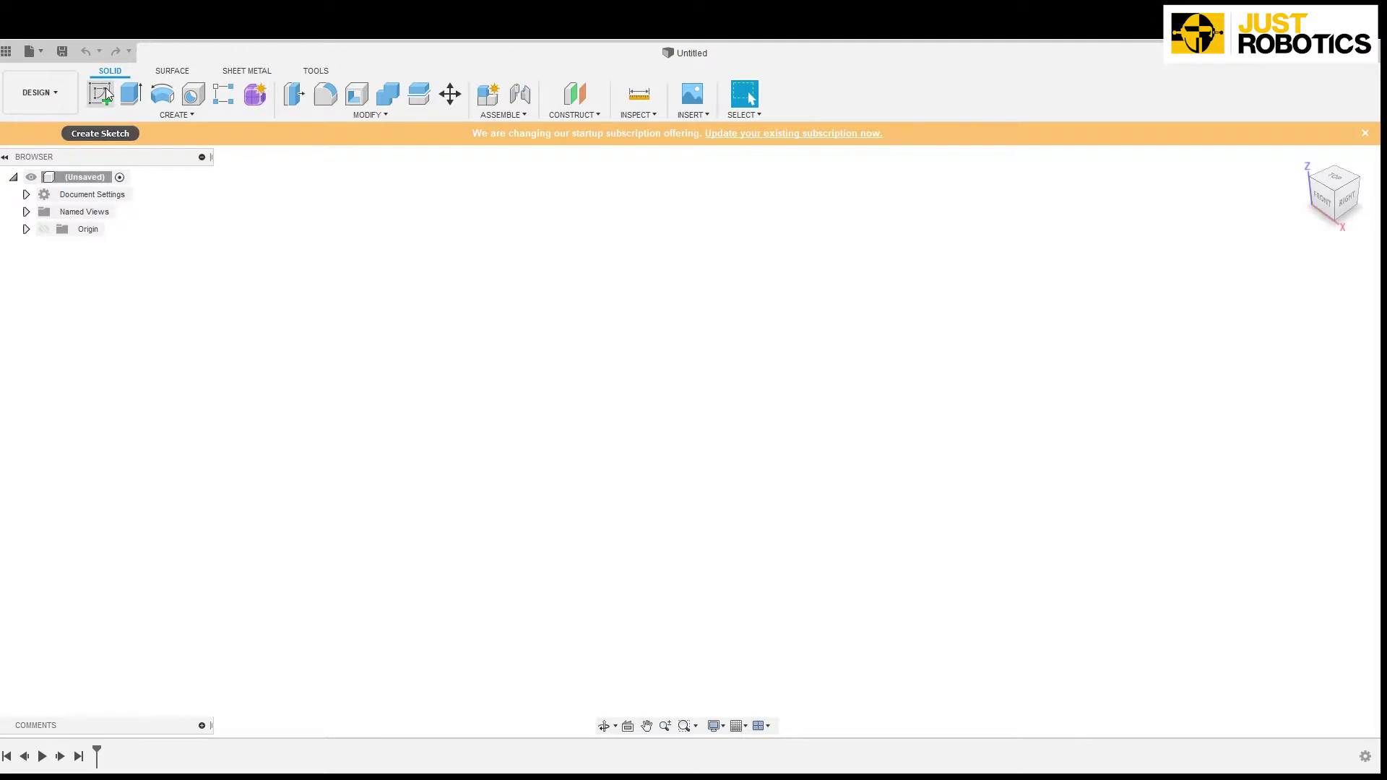
left_click(106, 90)
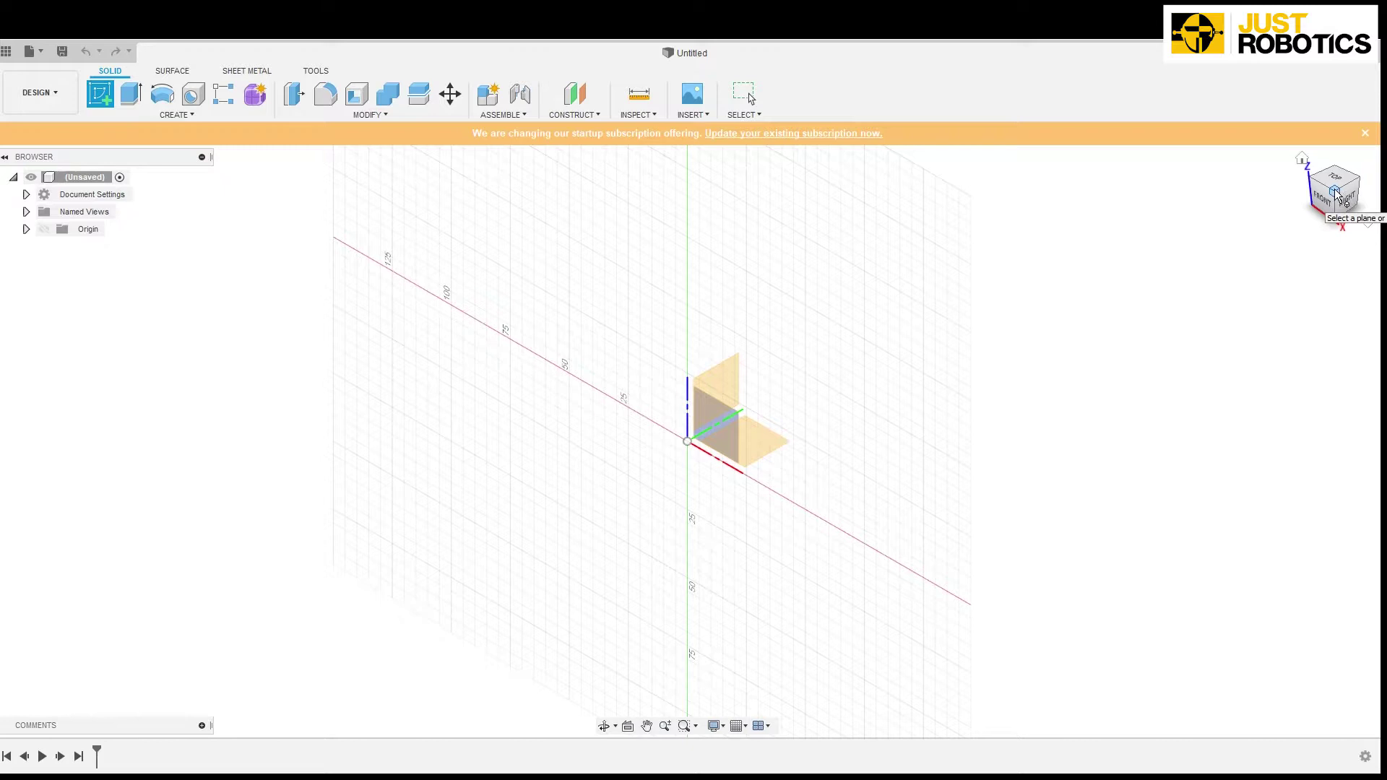
left_click_drag(1341, 194, 1316, 178)
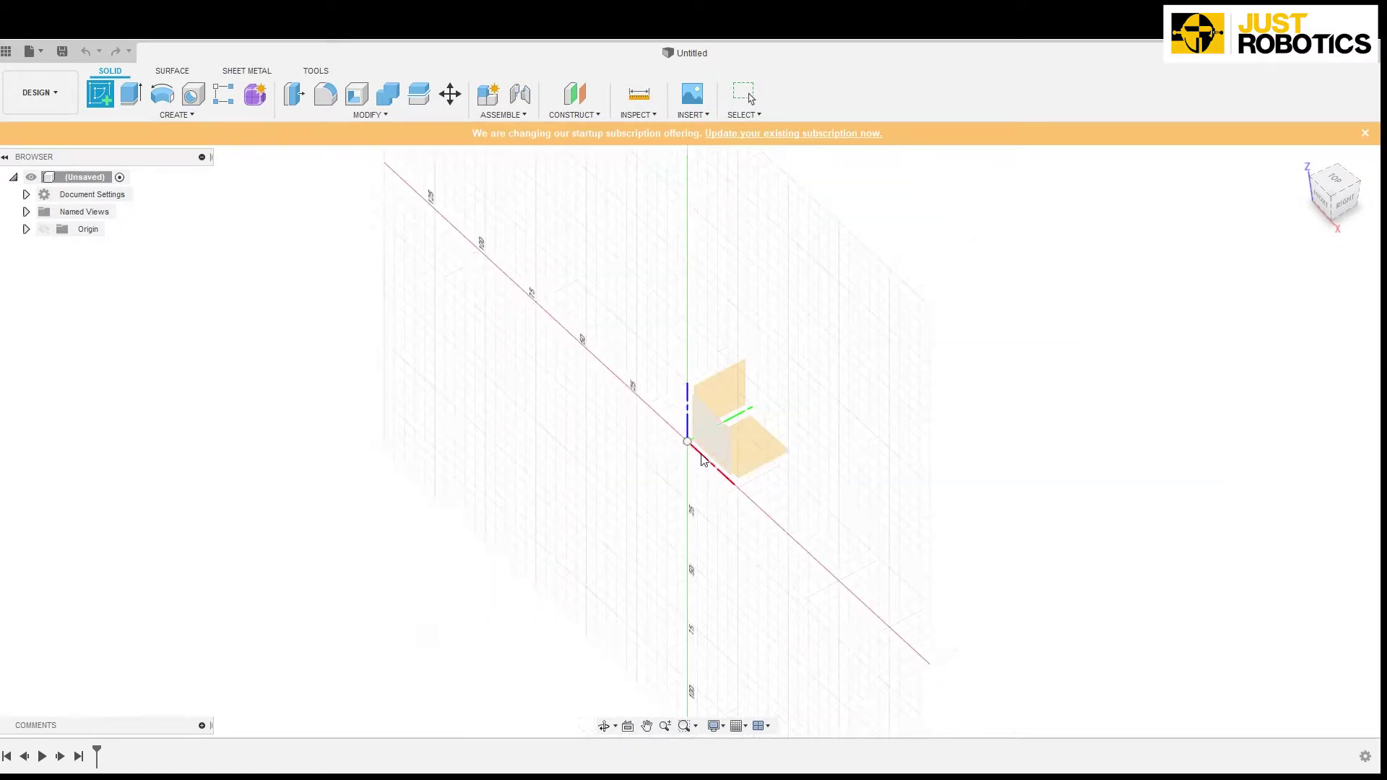
left_click(728, 407)
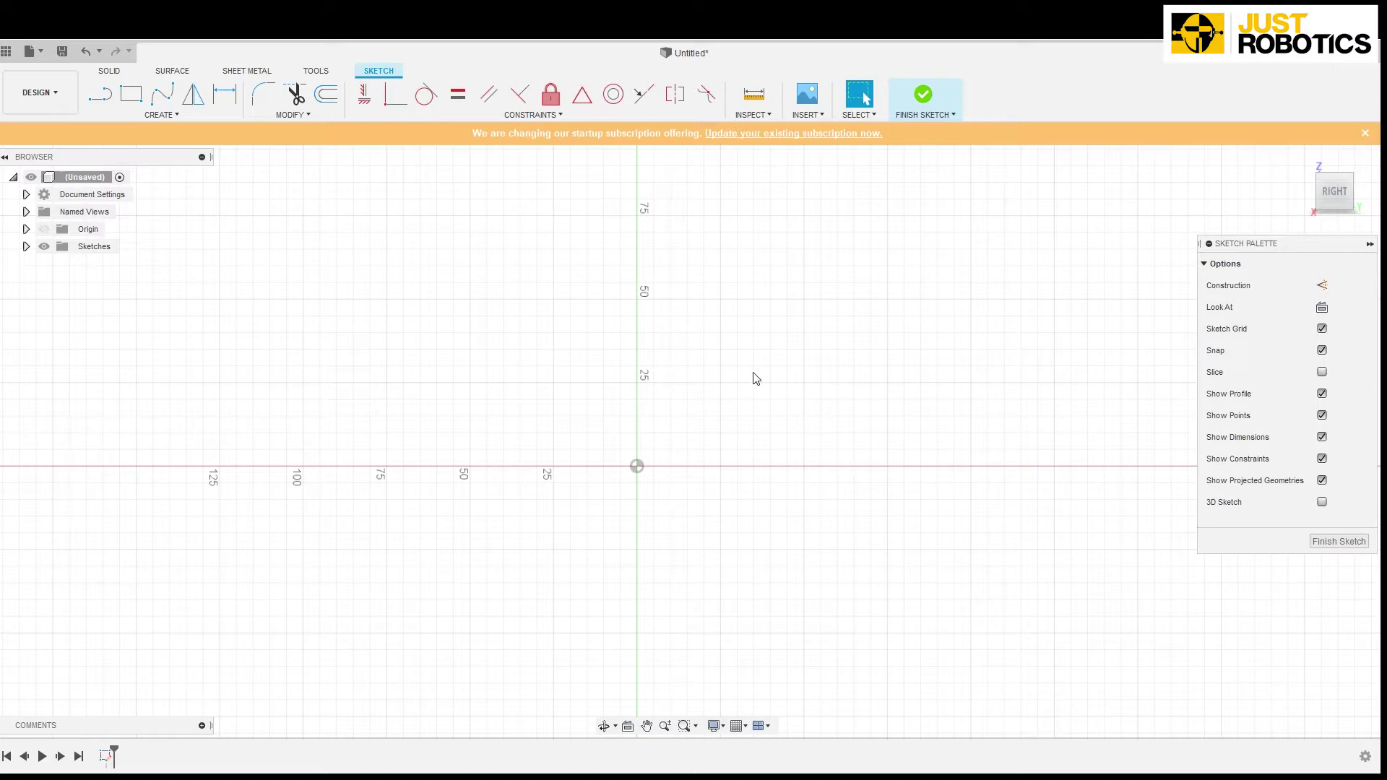
Draw a 50 mm horizontal line starting at the sketch origin
left_click(171, 120)
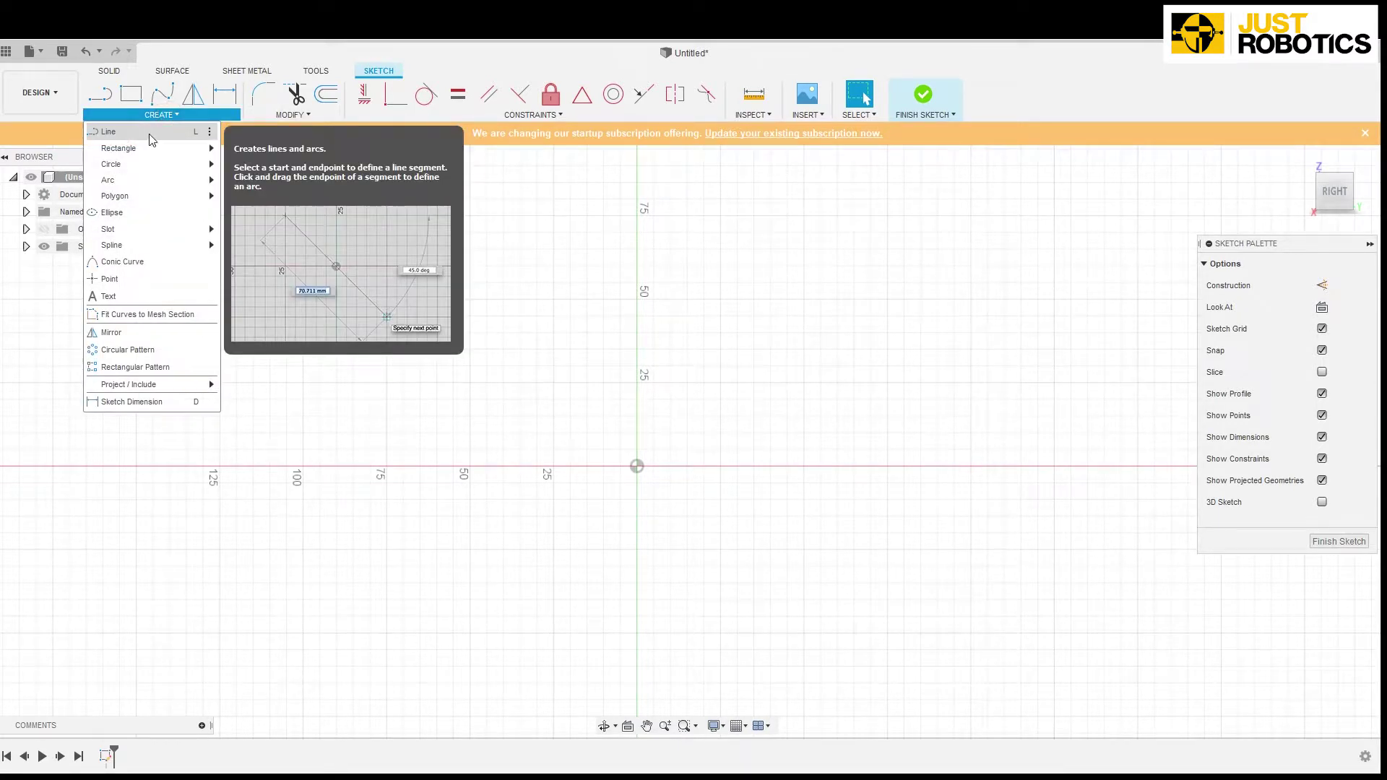
mouse_move(153, 155)
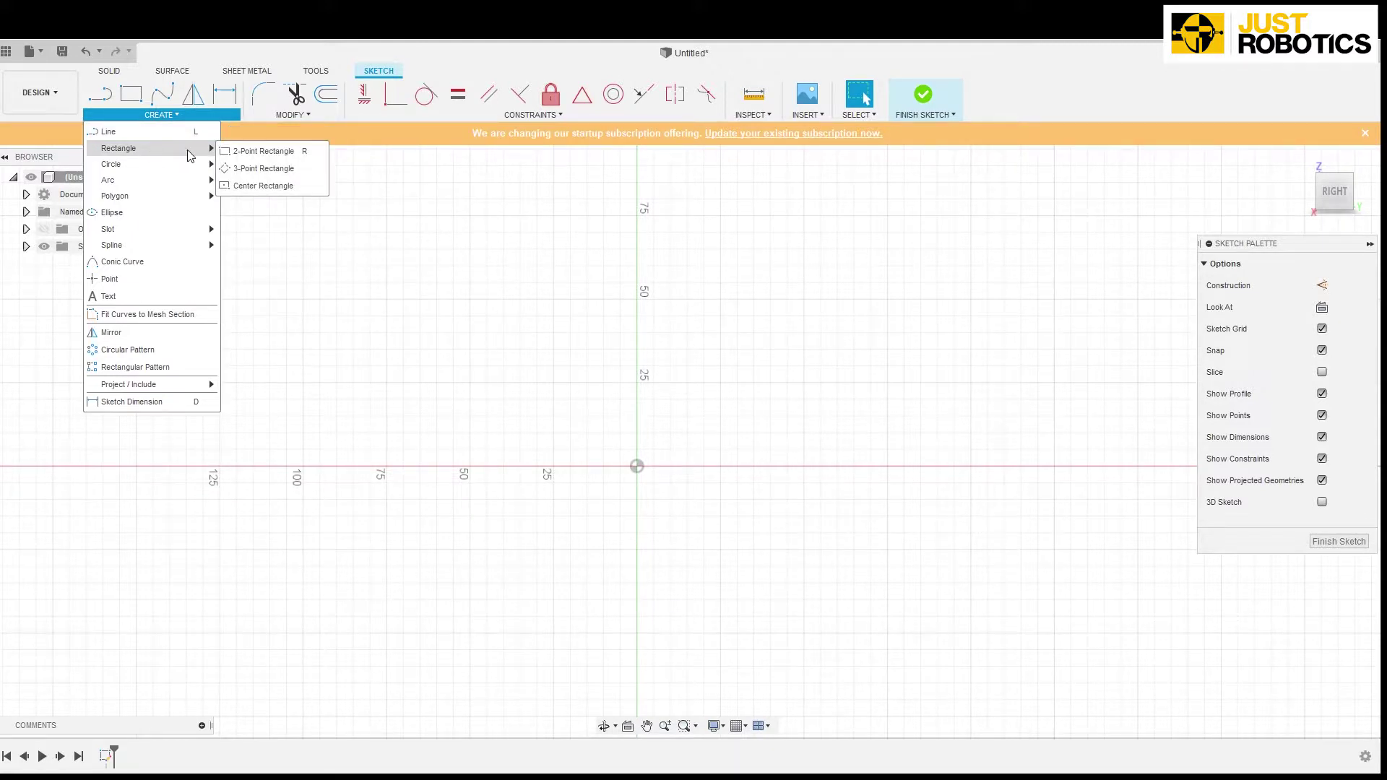
left_click(141, 132)
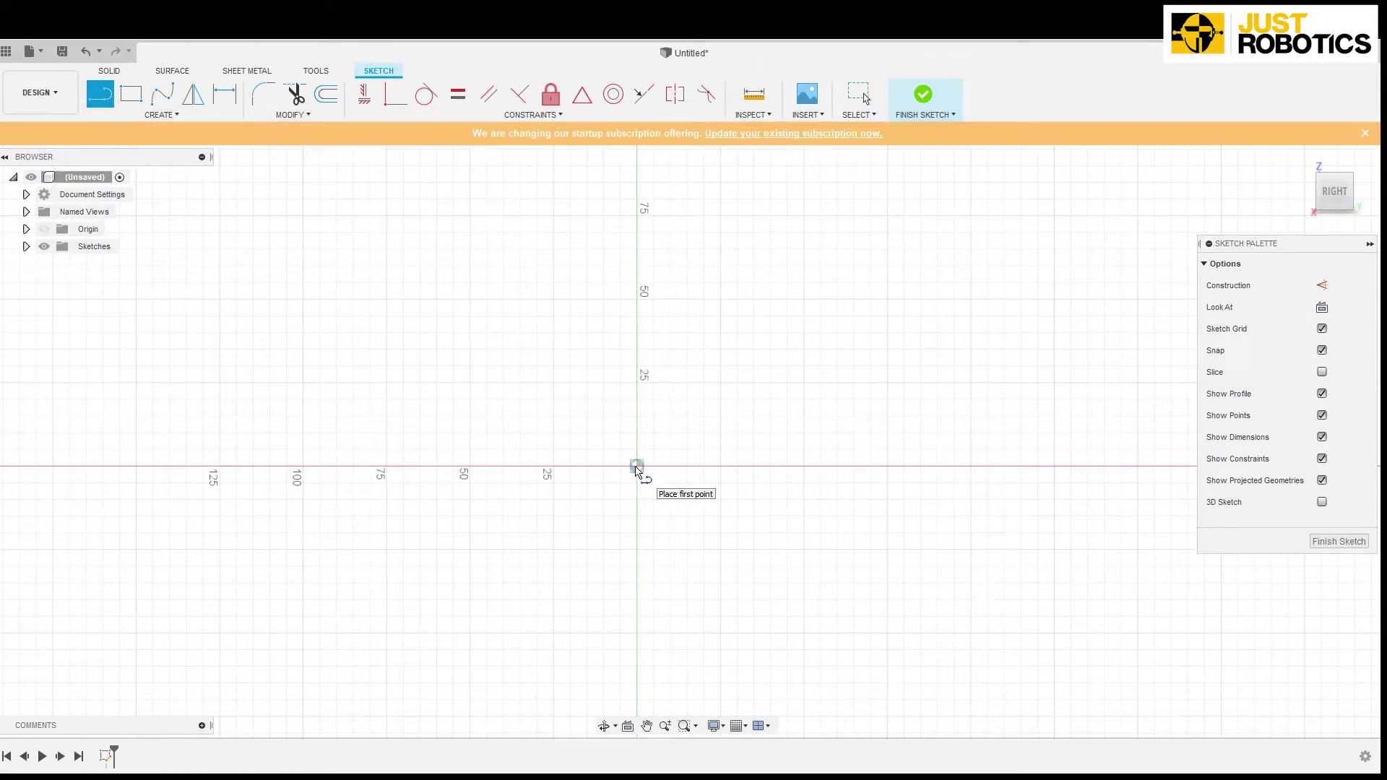
left_click(636, 467)
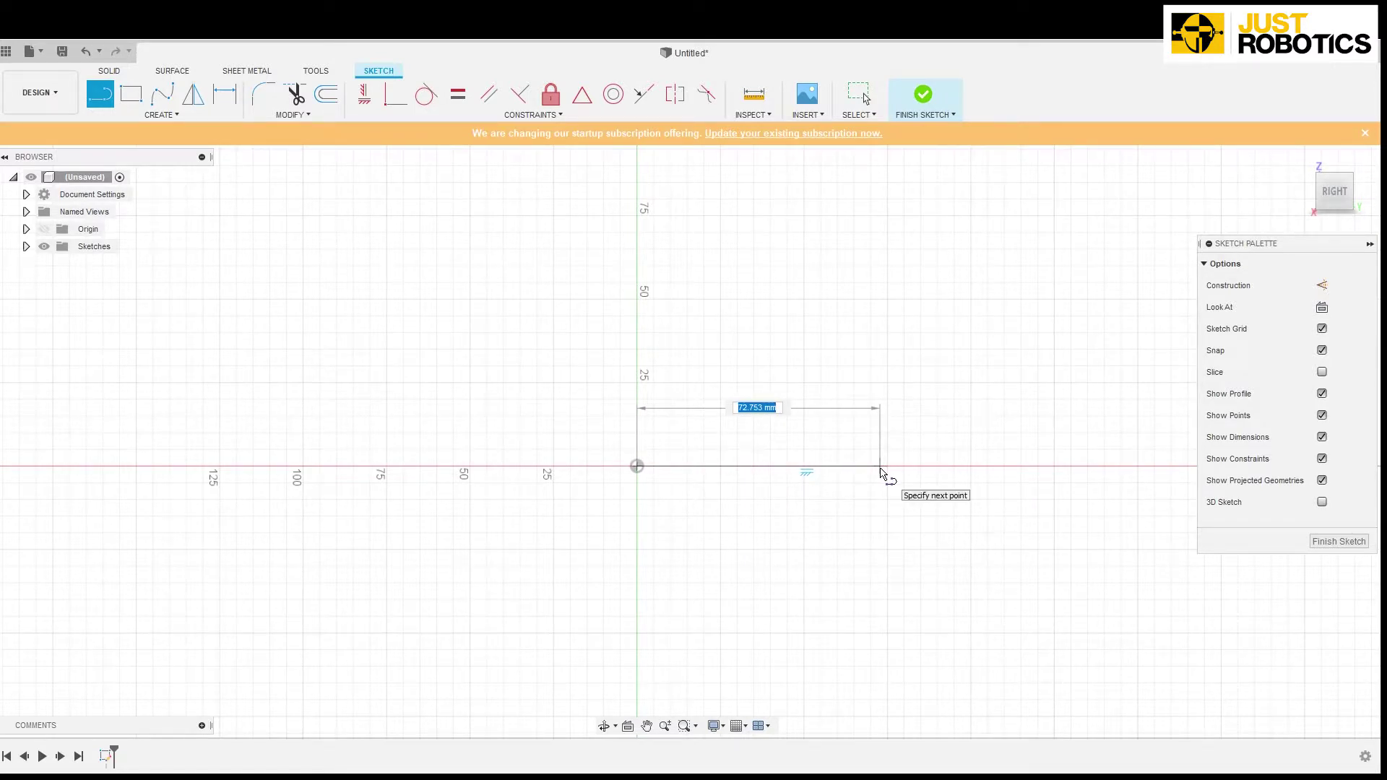
type("50")
key("Return")
key("Escape")
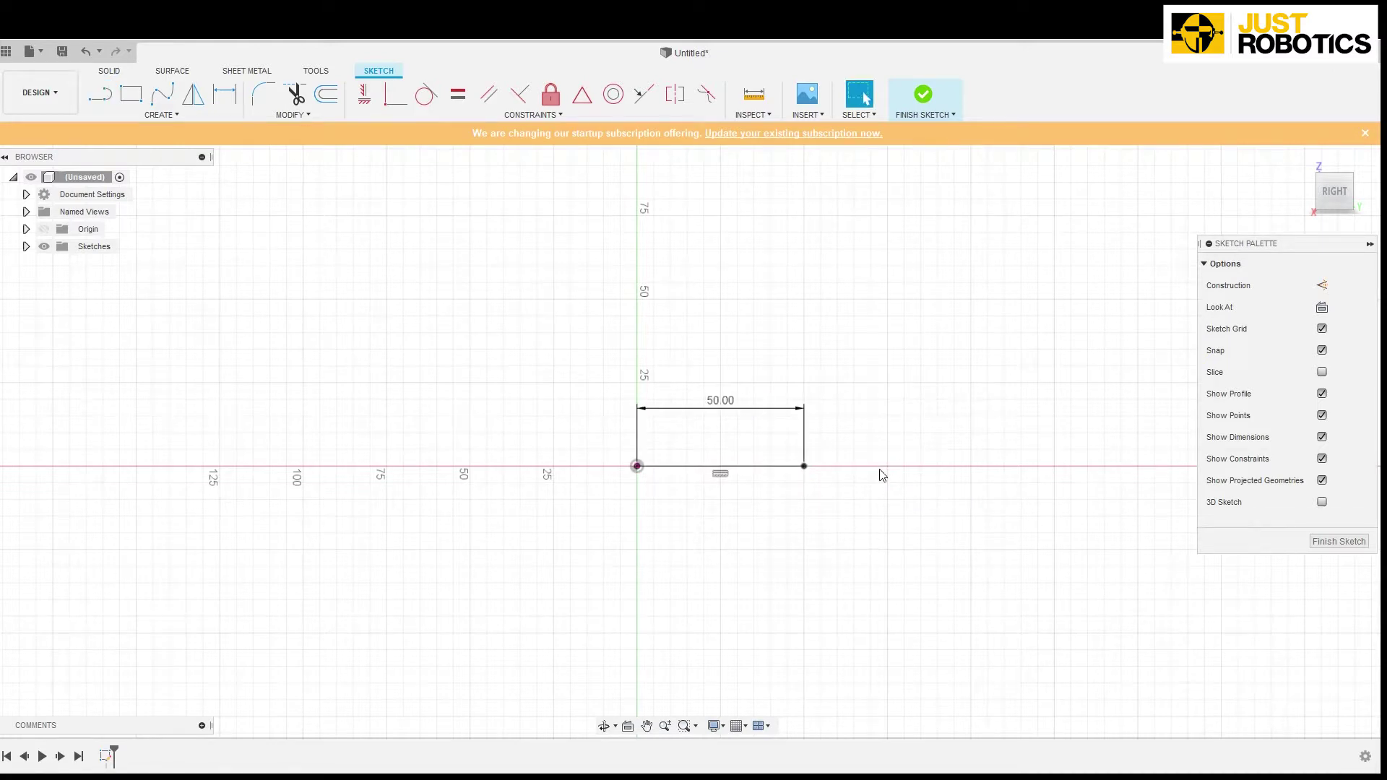
Add a 50 mm vertical line from its end, then draw the remaining sides to close the square
left_click(177, 115)
left_click(126, 131)
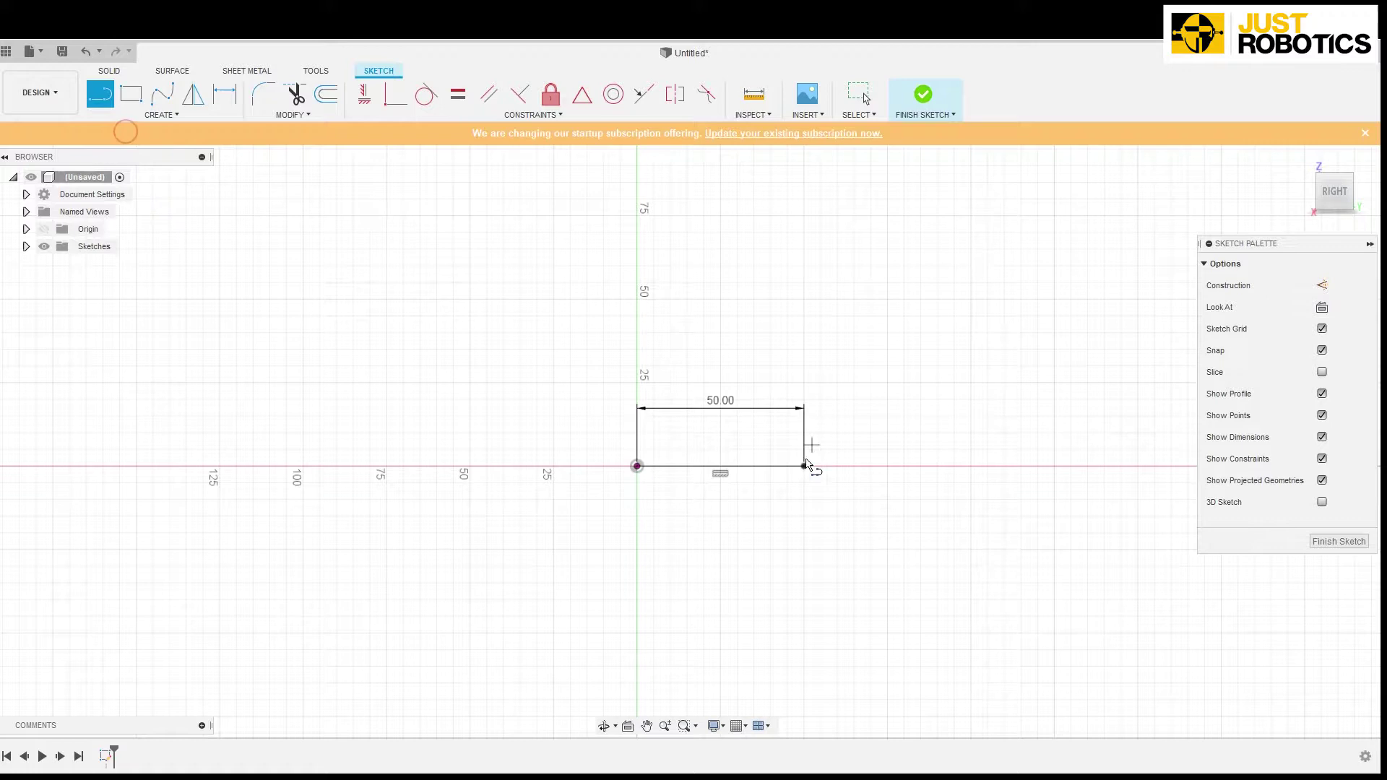
left_click(805, 465)
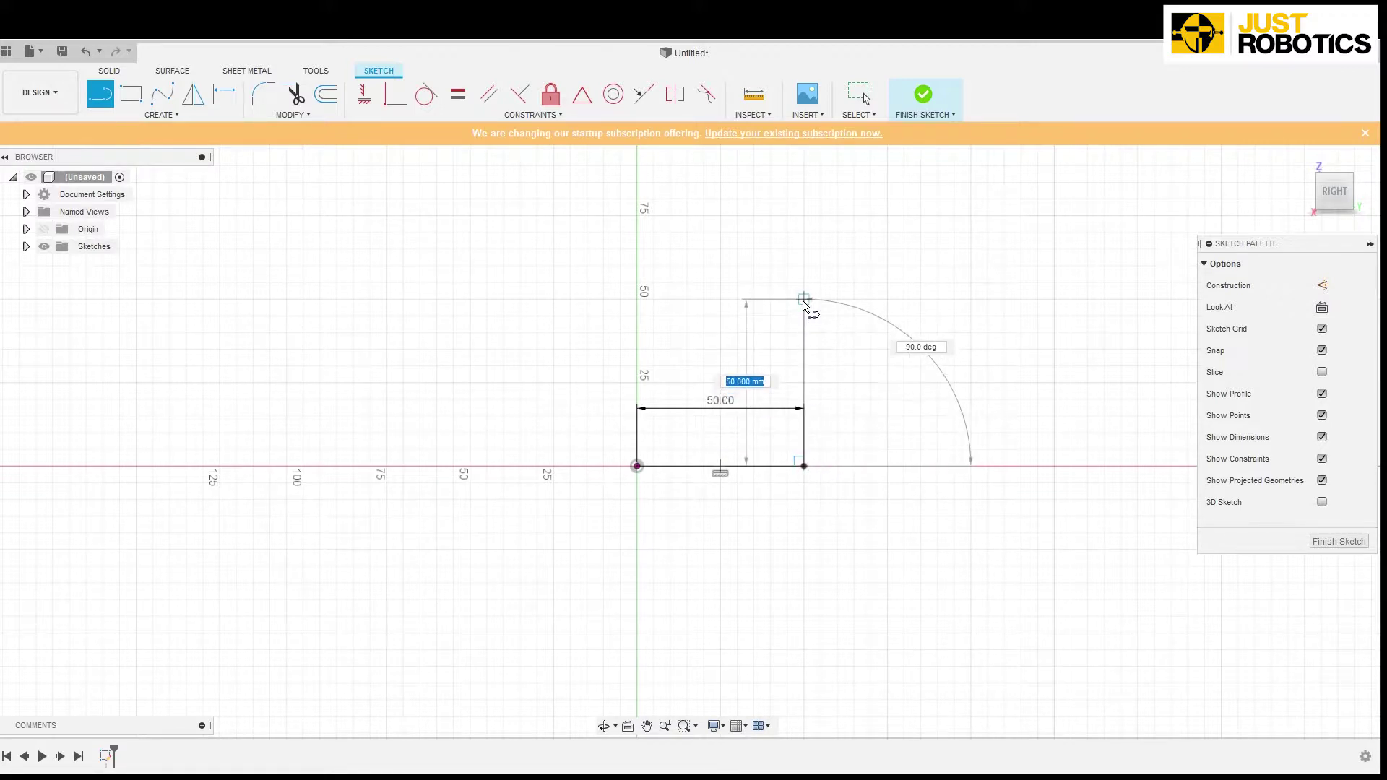
type("5")
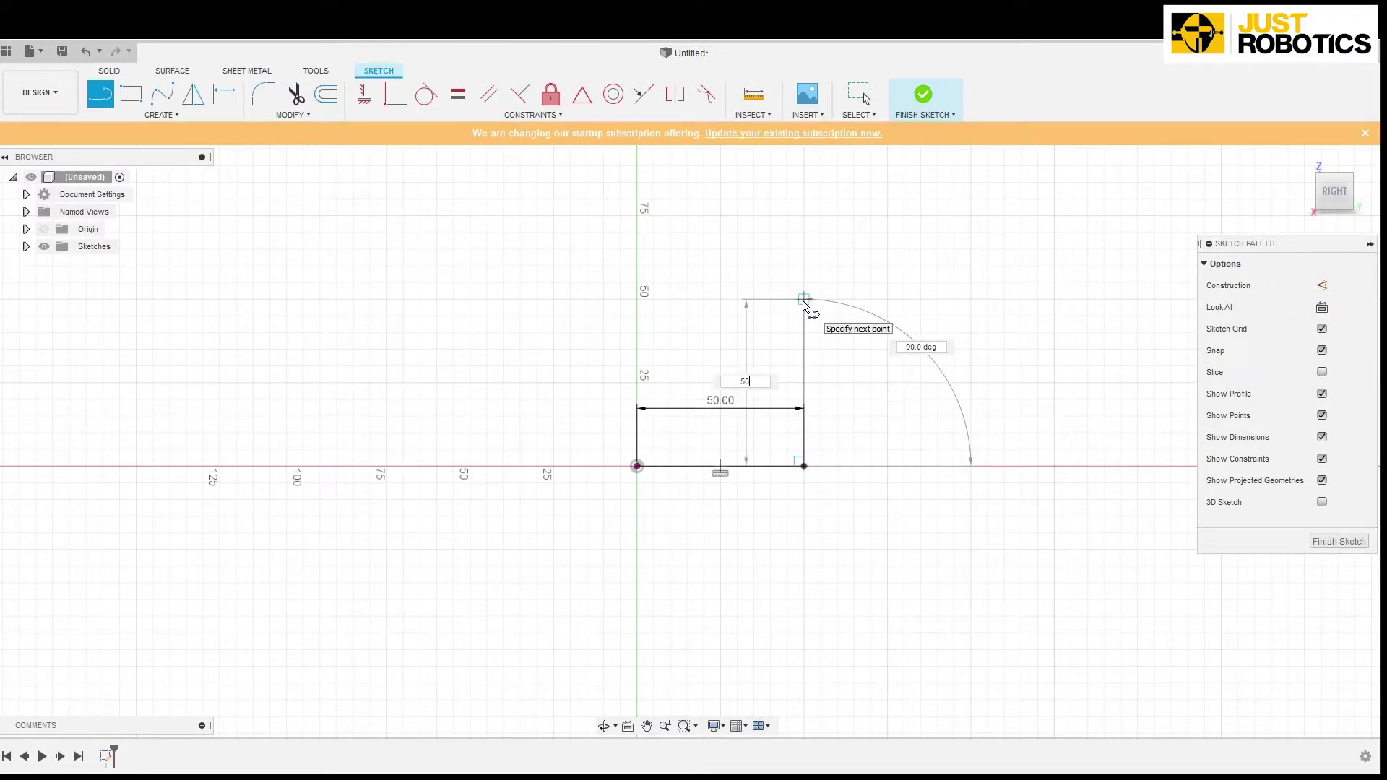
type("0")
key("Return")
key("Escape")
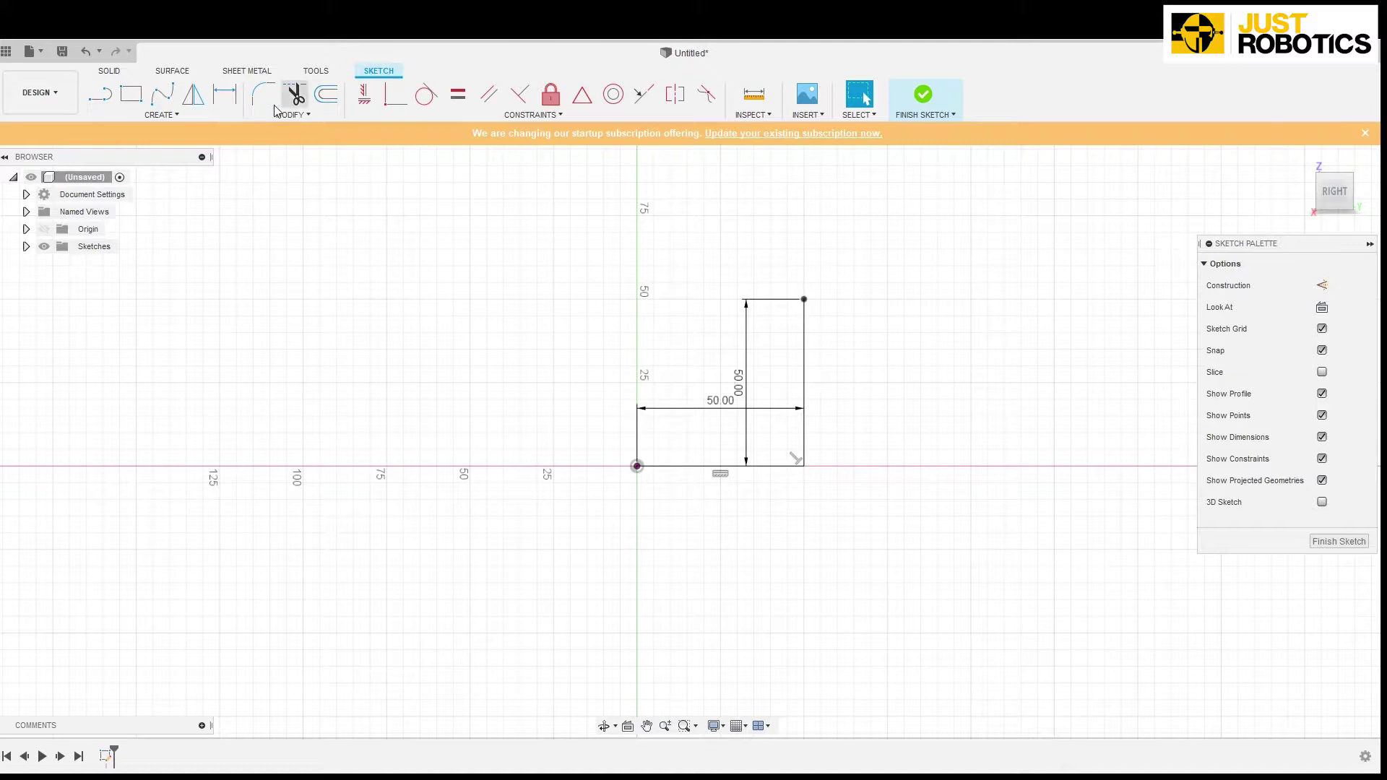
left_click(161, 115)
left_click(108, 131)
mouse_move(804, 300)
left_mouse_down()
mouse_move(637, 300)
mouse_move(638, 467)
left_mouse_up()
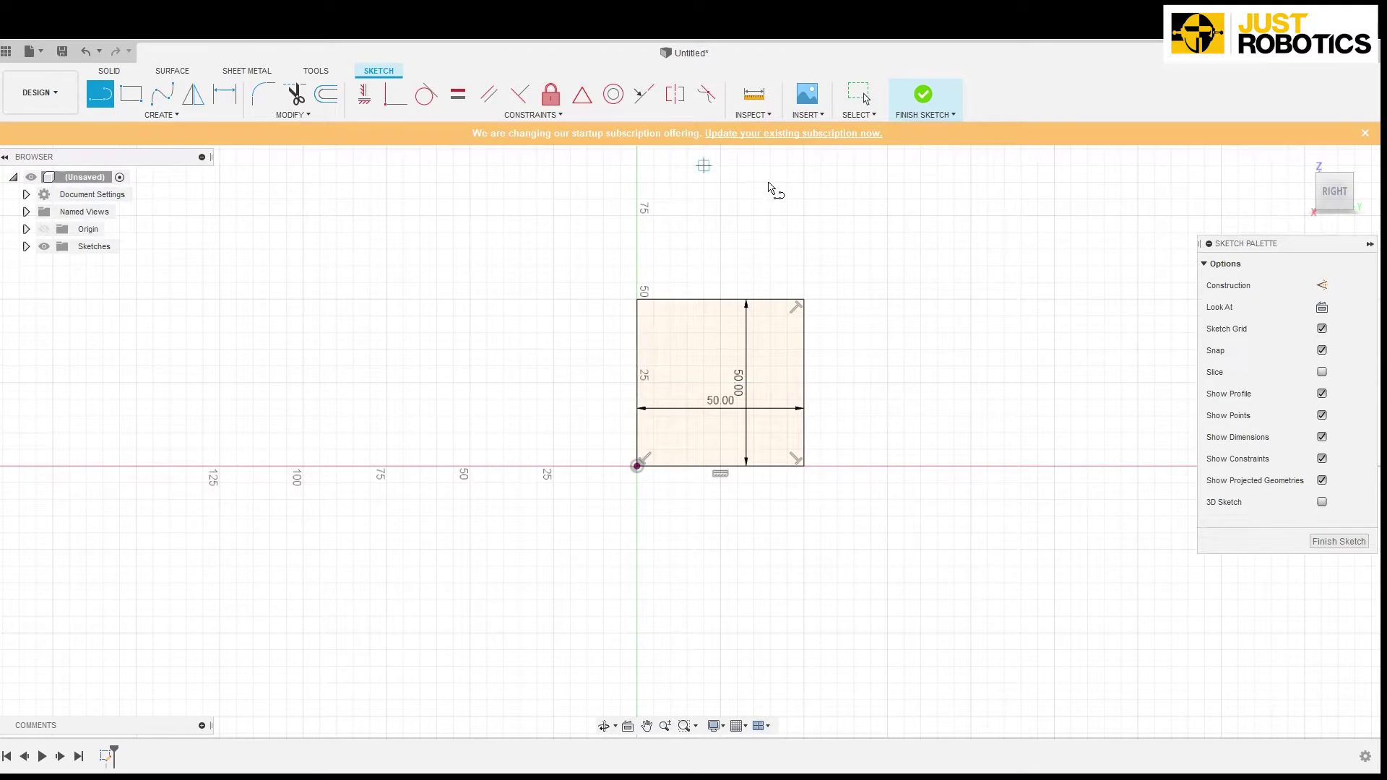
Finish the square sketch and orbit to see the 50 × 50 profile in 3D
left_click(923, 98)
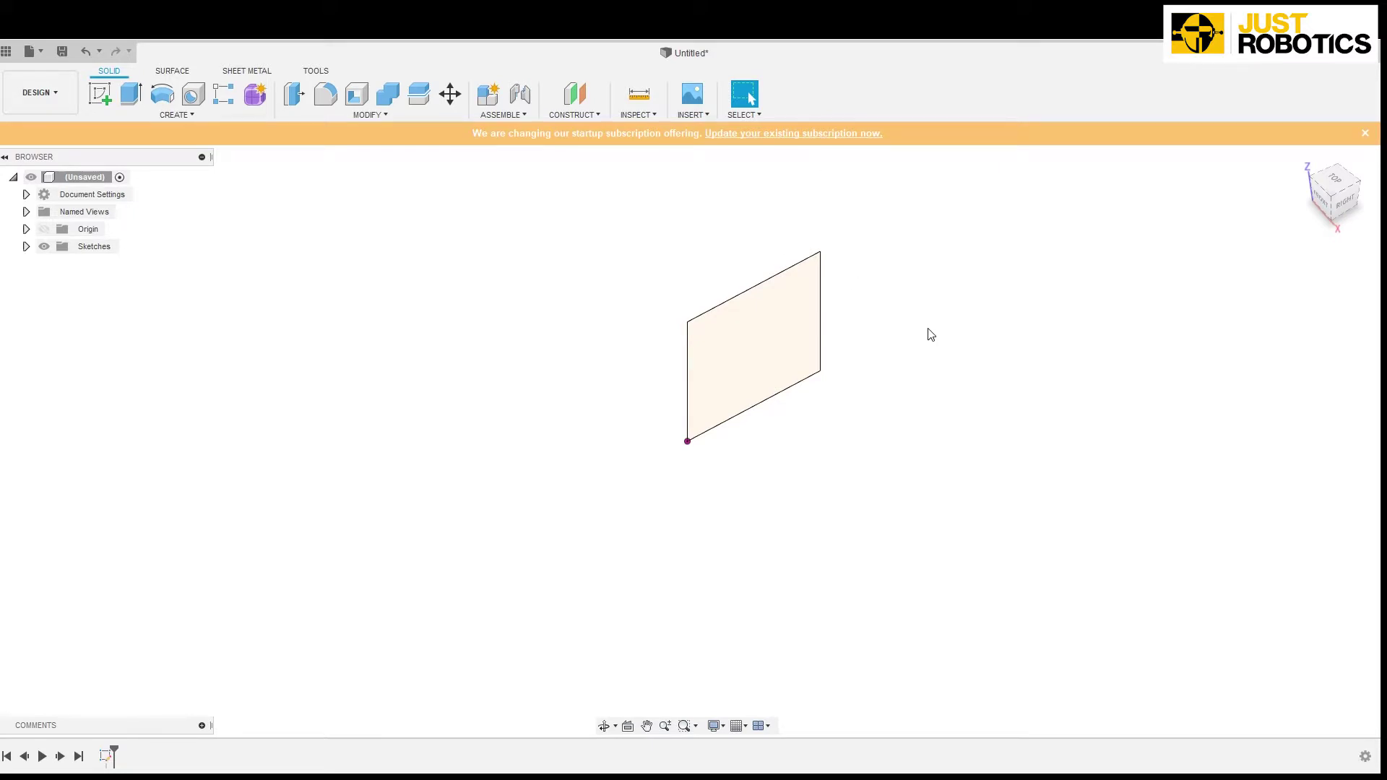
mouse_move(931, 333)
middle_mouse_down("shift")
mouse_move(795, 378)
mouse_move(794, 261)
mouse_move(848, 238)
mouse_move(835, 301)
mouse_move(802, 335)
mouse_move(975, 318)
mouse_move(882, 335)
mouse_move(817, 297)
mouse_move(860, 214)
mouse_move(733, 255)
mouse_move(765, 284)
mouse_move(907, 283)
middle_mouse_up("shift")
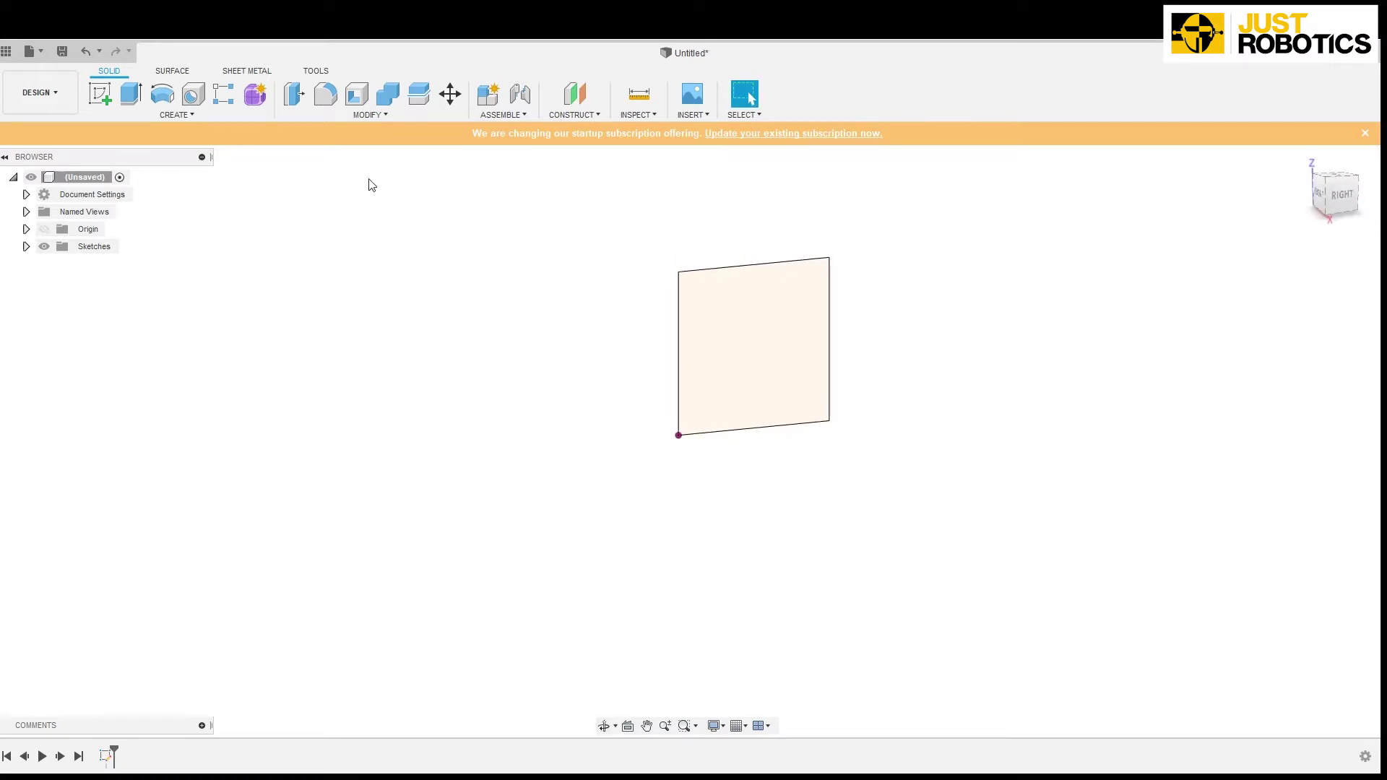
Start an extrude on the square profile, keep One Side direction, and drag it to 45 mm
left_click(174, 115)
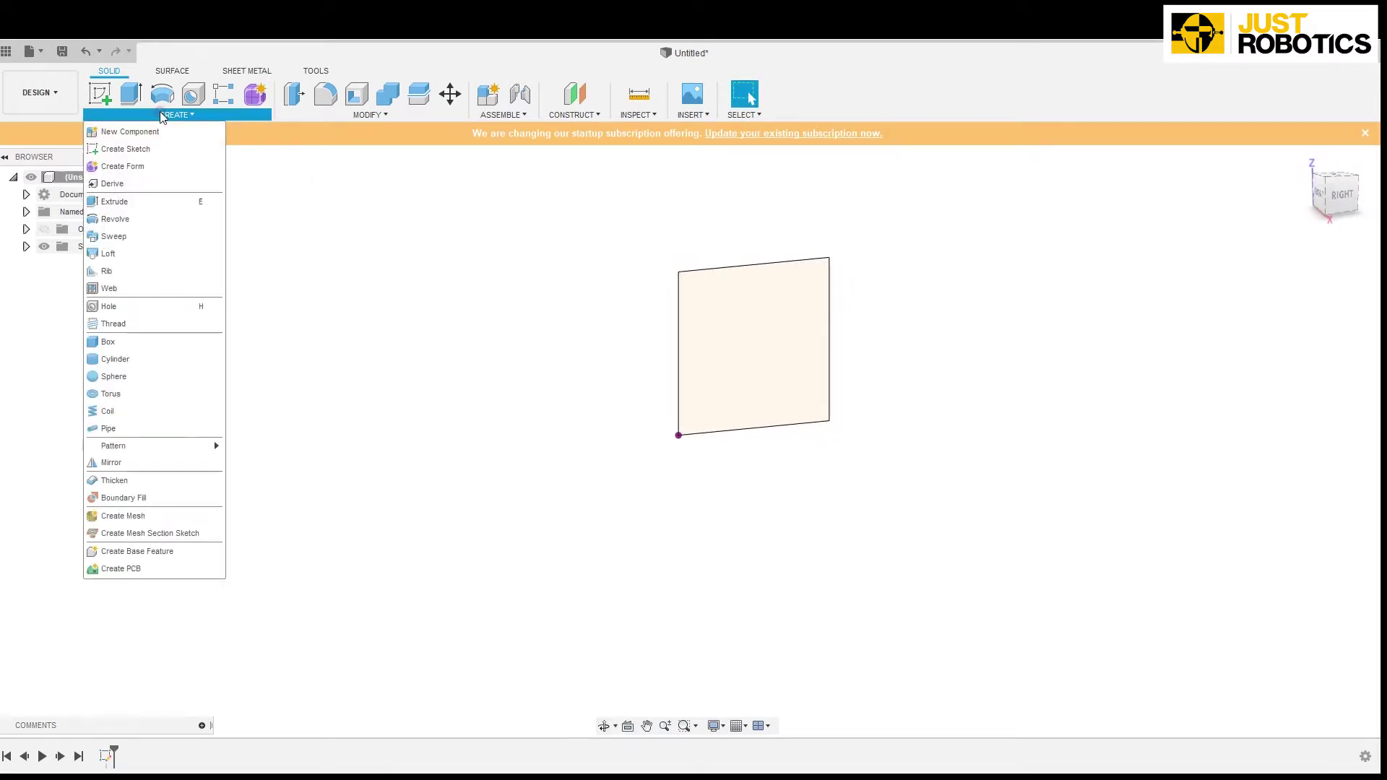
left_click(121, 202)
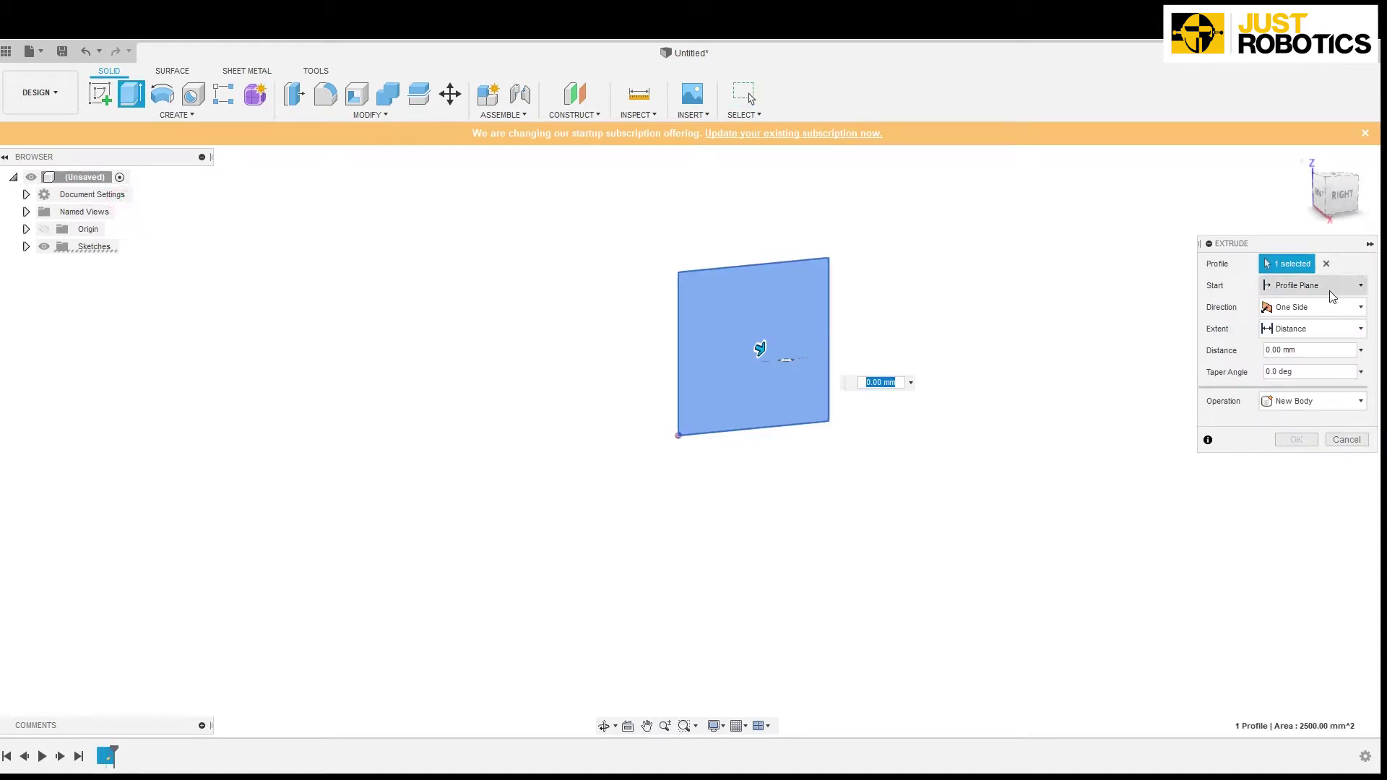
left_click(764, 297)
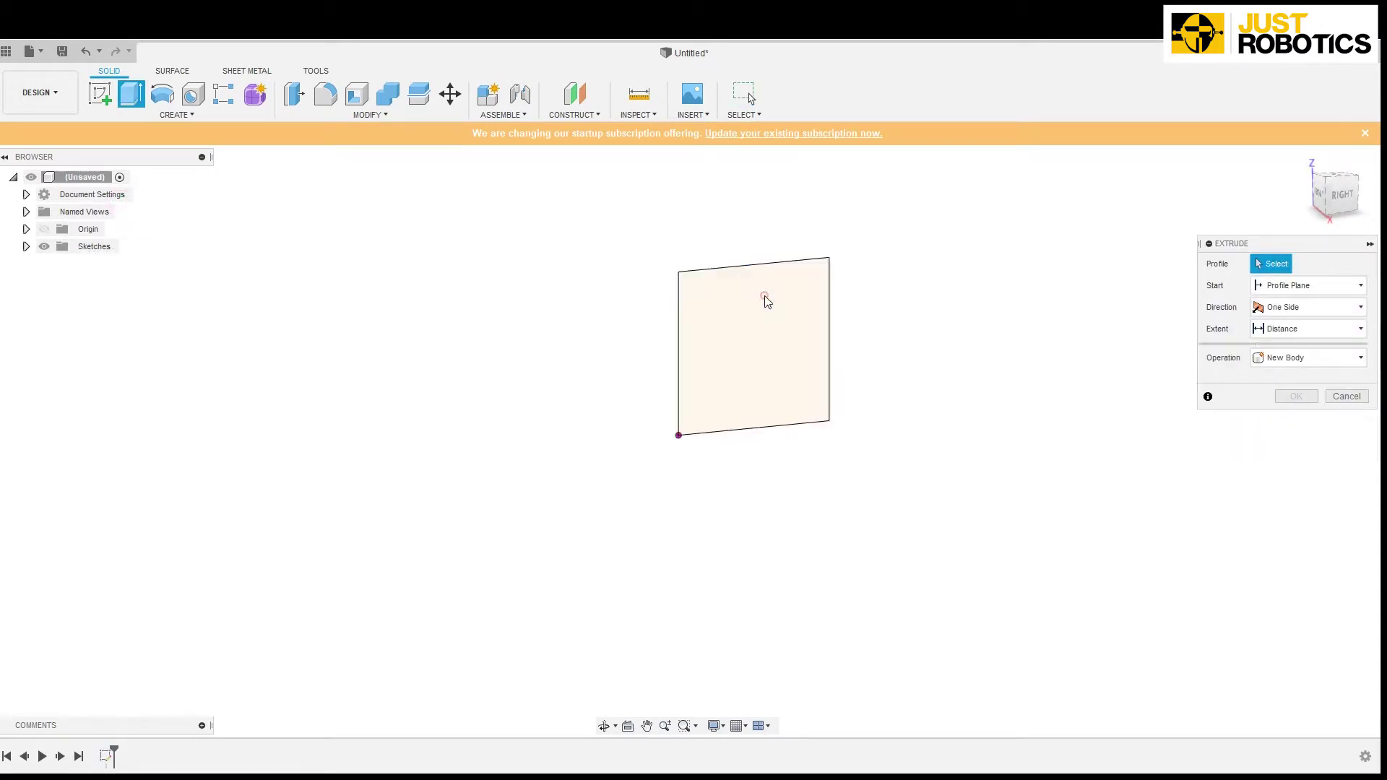
left_click(758, 336)
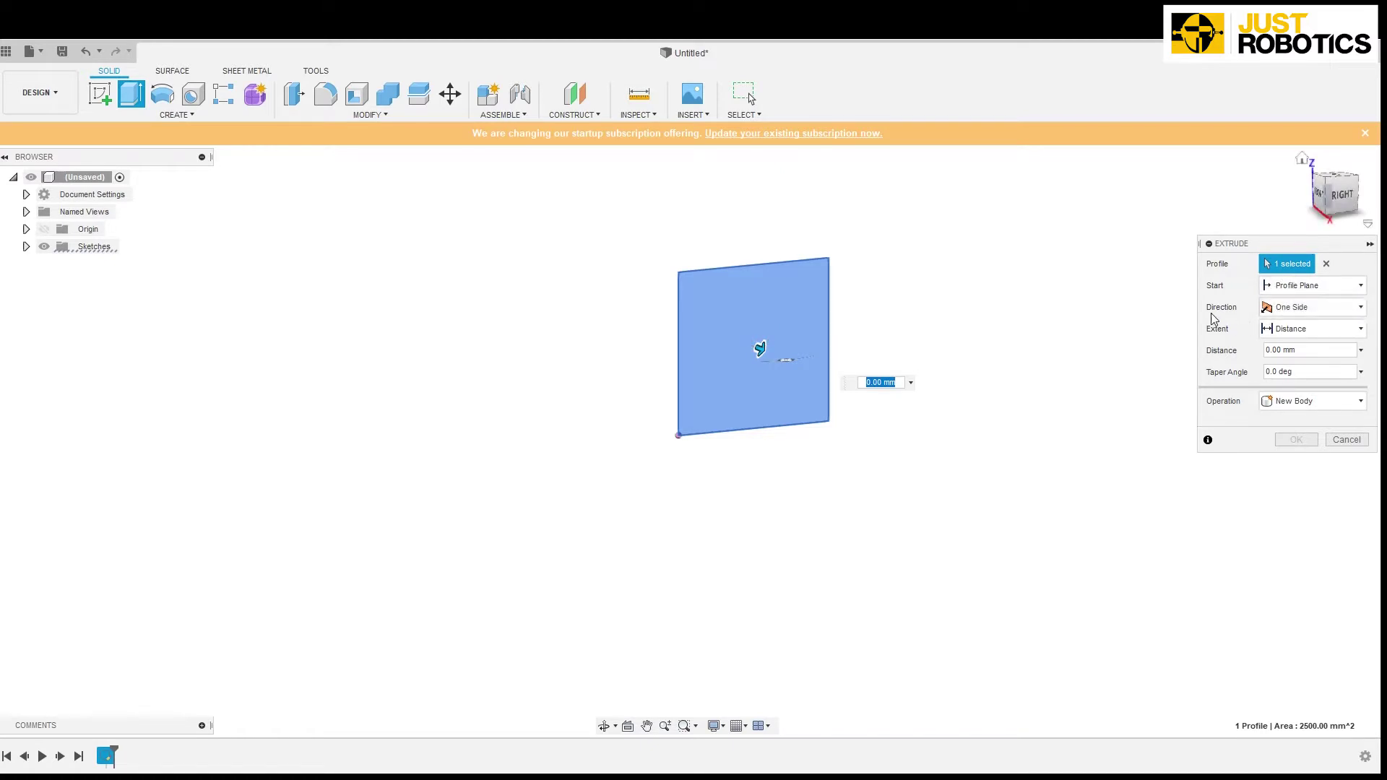
left_click(1289, 312)
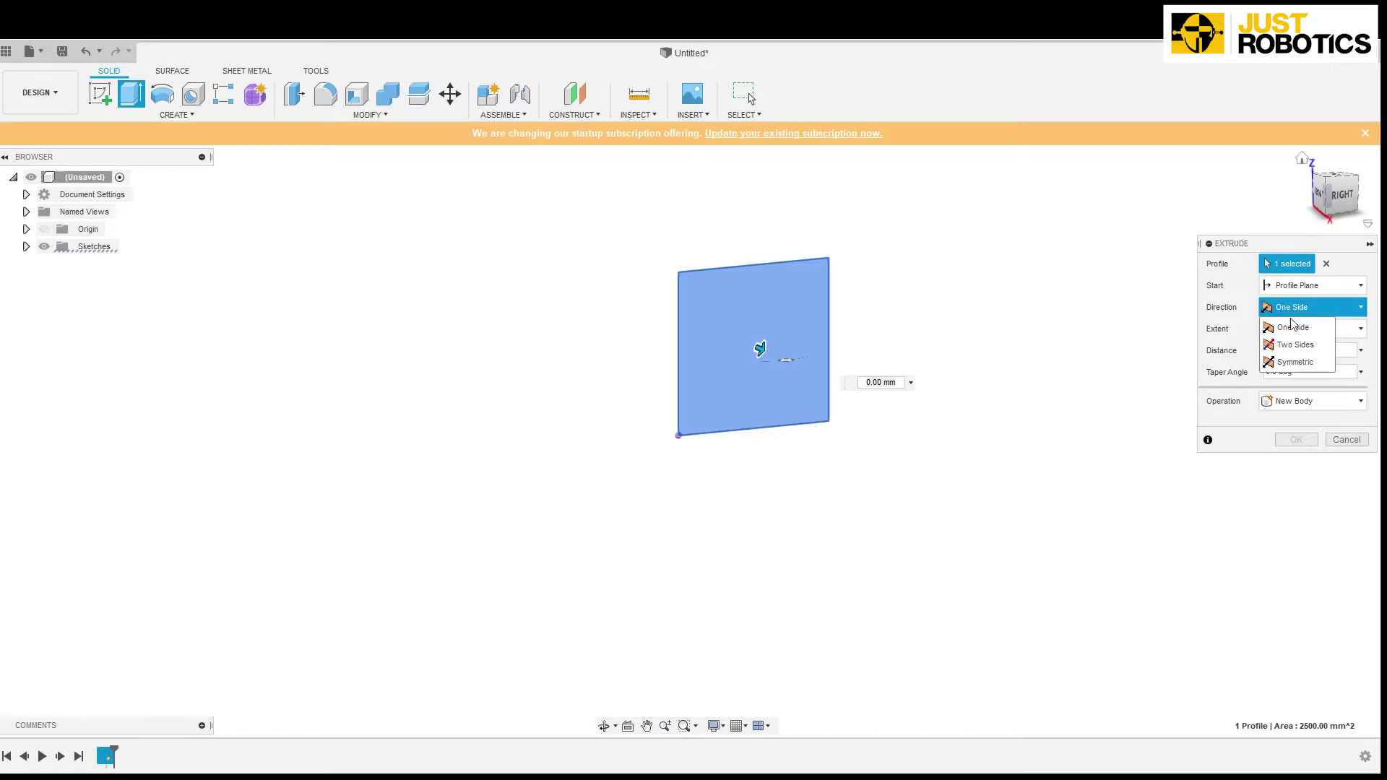
left_click(1025, 289)
mouse_move(954, 300)
middle_mouse_down("shift")
mouse_move(941, 301)
mouse_move(994, 294)
mouse_move(939, 303)
middle_mouse_up("shift")
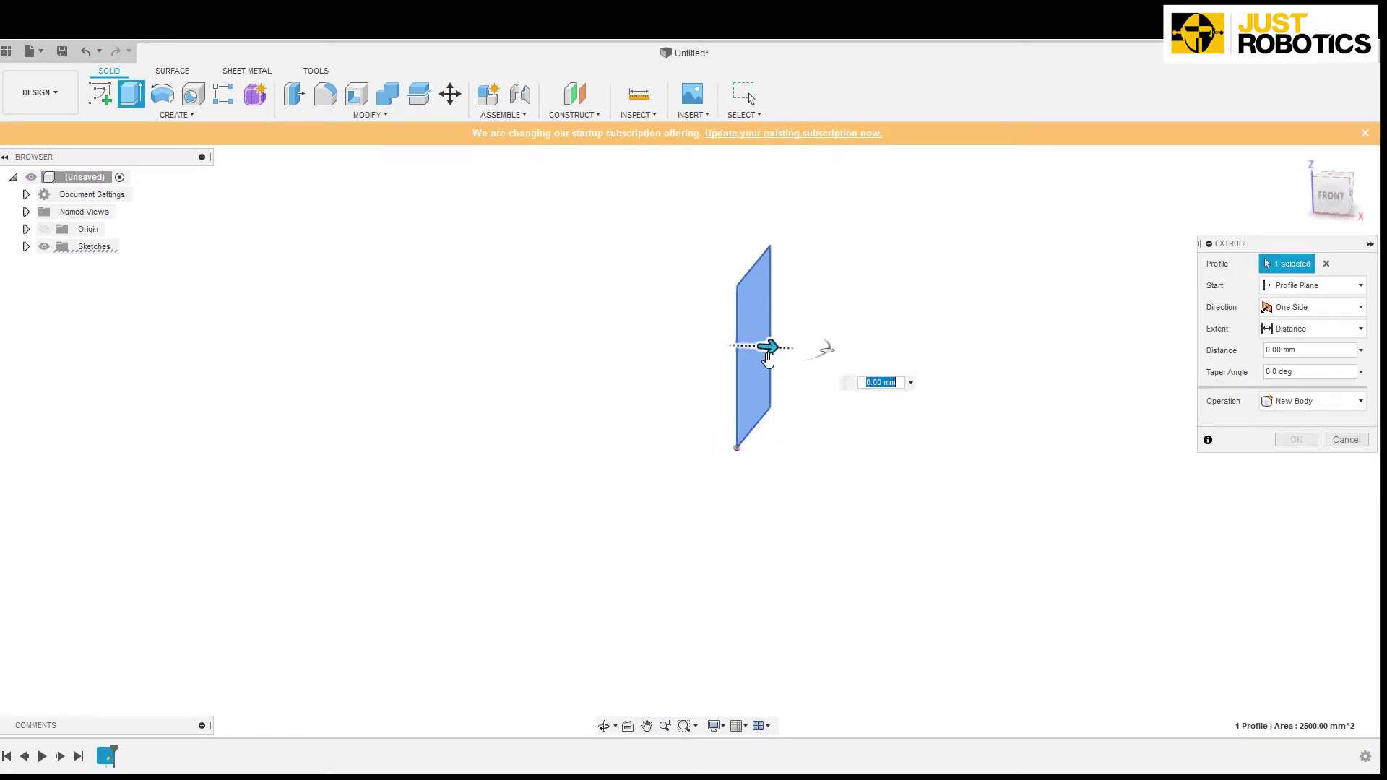
left_click_drag(769, 347, 913, 353)
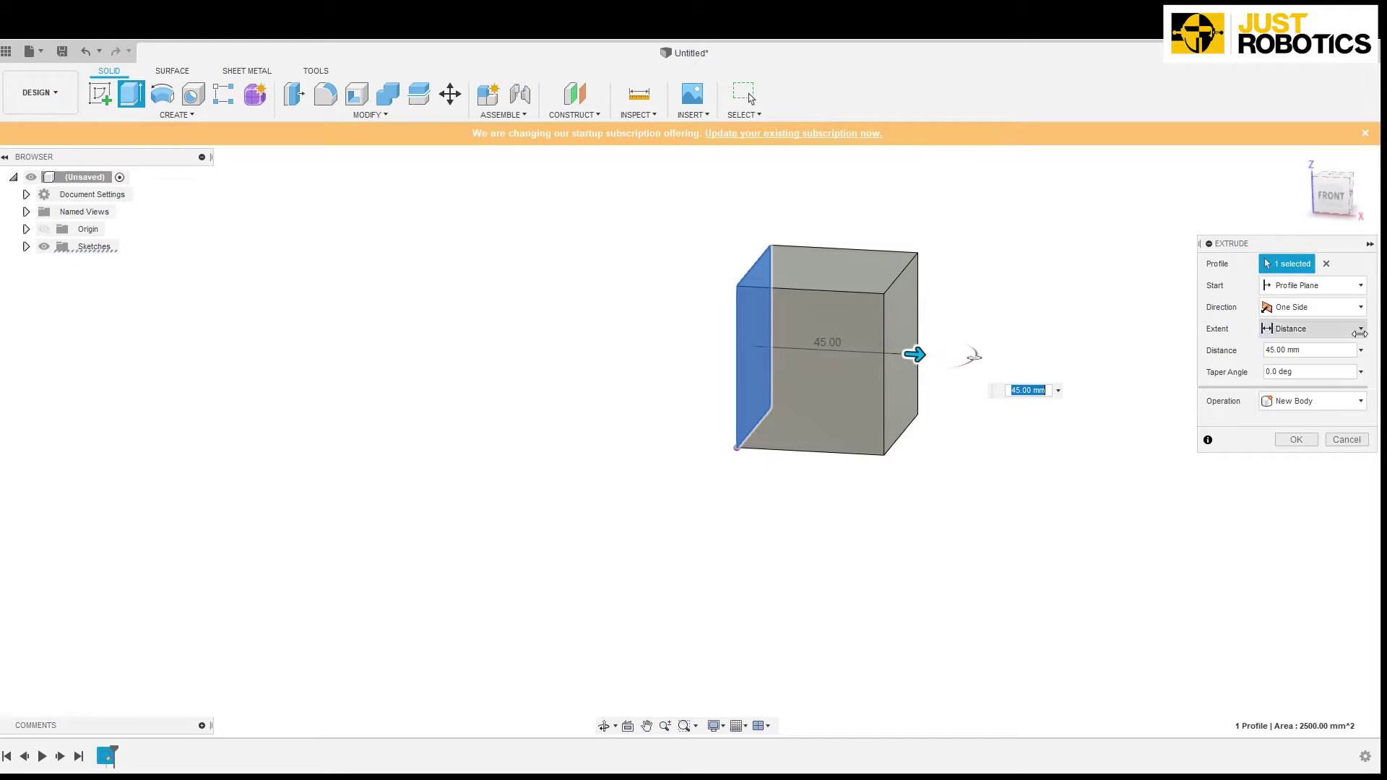
Try a Two Sides extrusion with a 35 mm second side, then Symmetric at 55 mm
left_click(1305, 312)
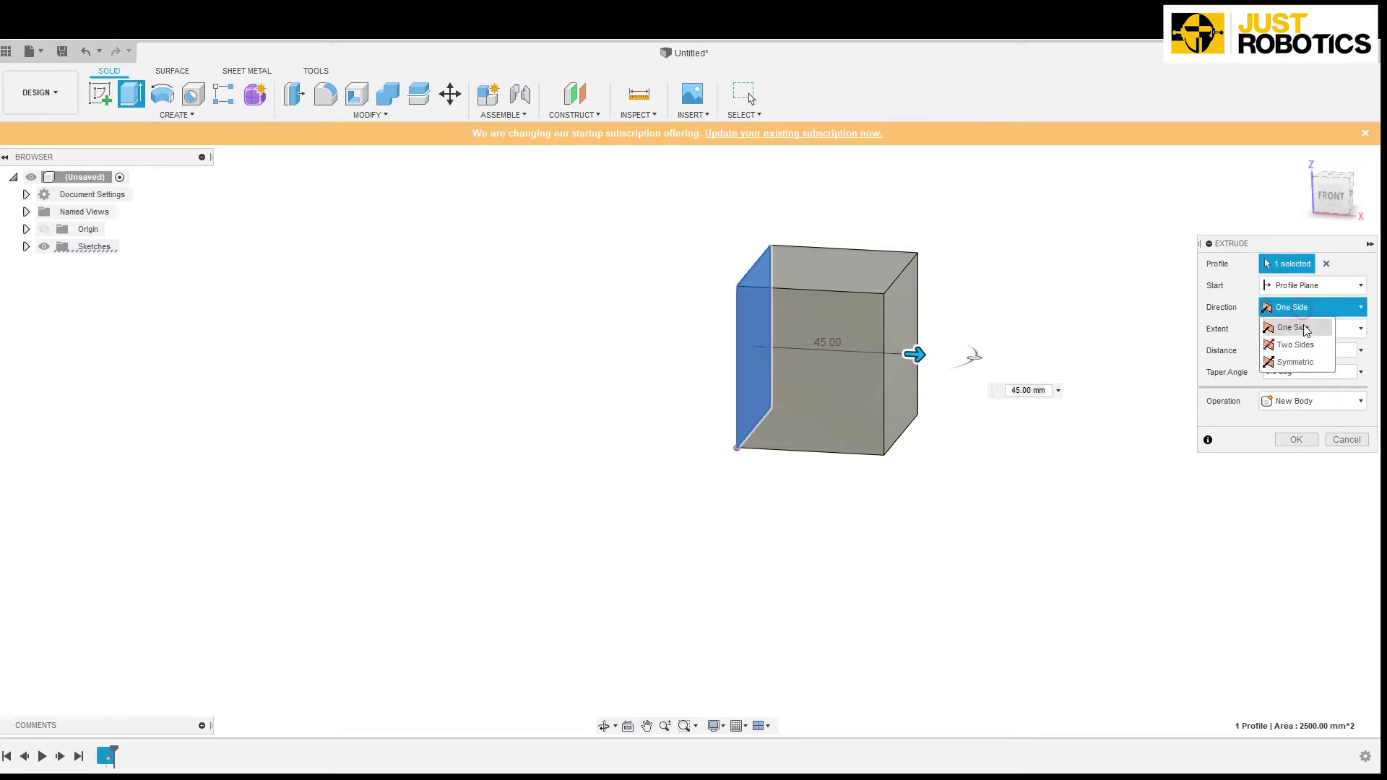
left_click(1306, 329)
left_click(1308, 307)
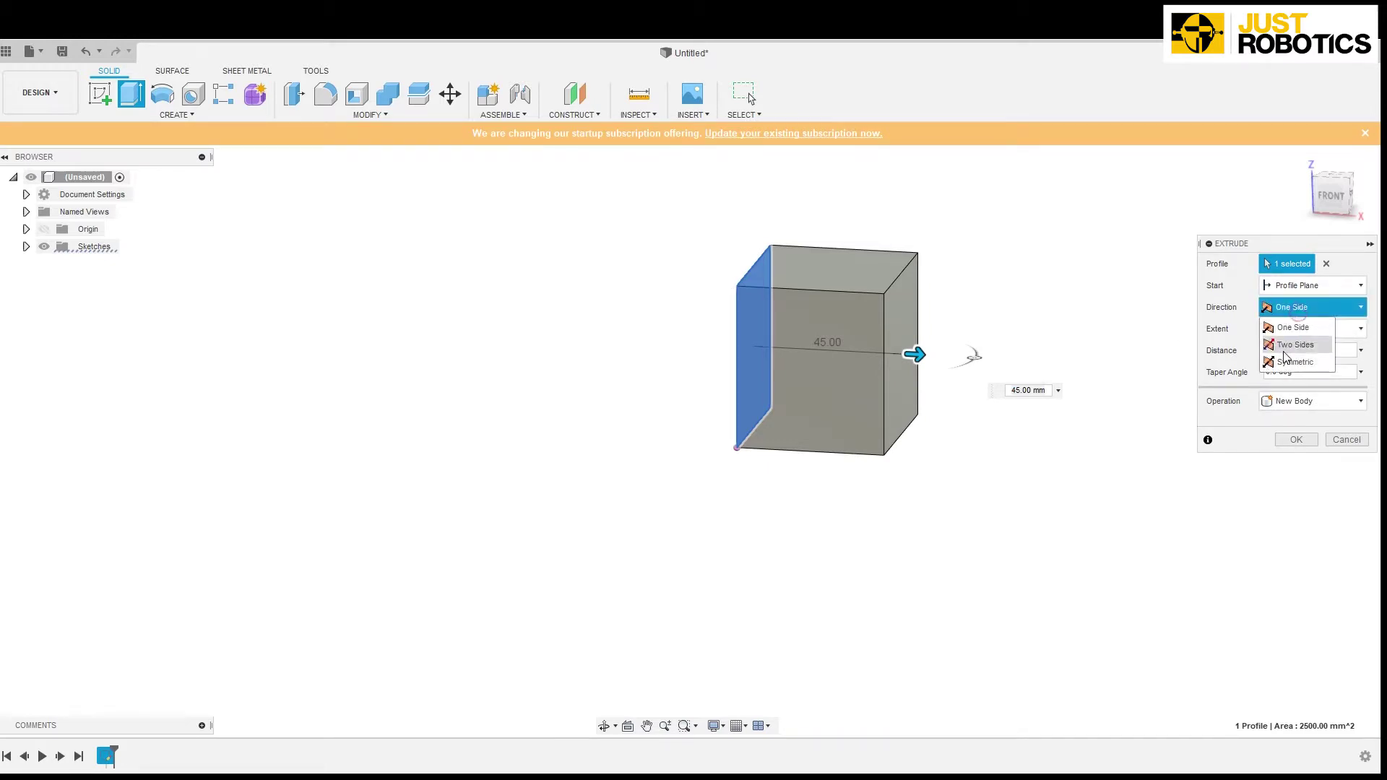
left_click(1283, 351)
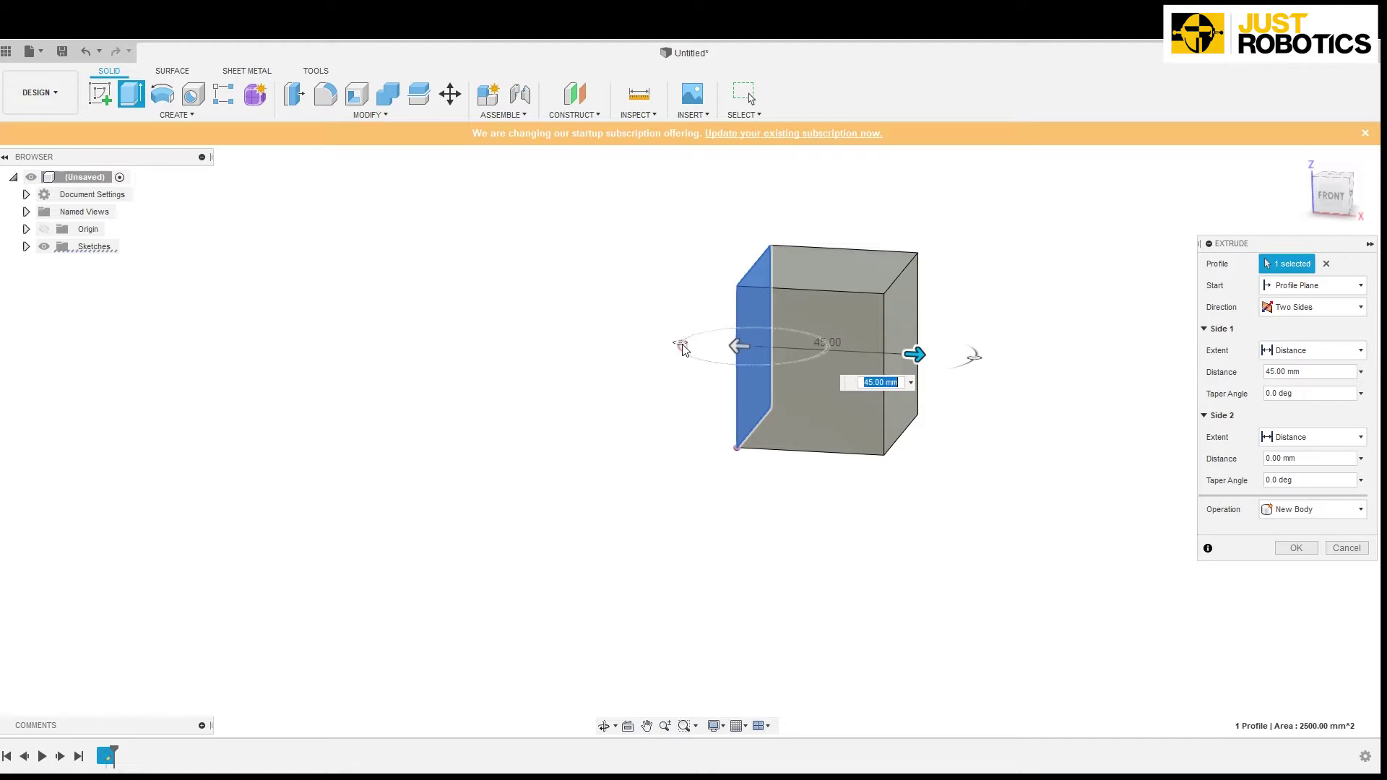
left_click_drag(738, 346, 625, 339)
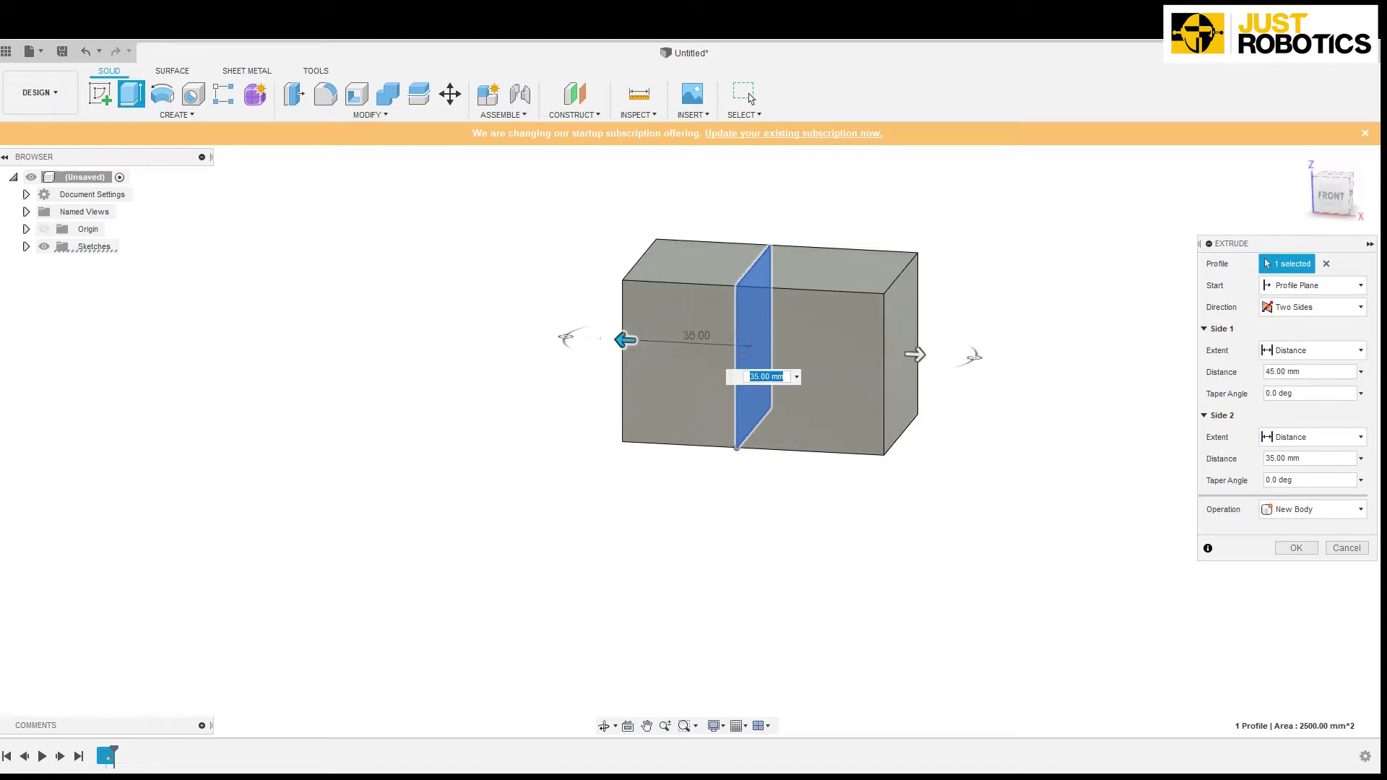
left_click(1307, 307)
left_click(1293, 361)
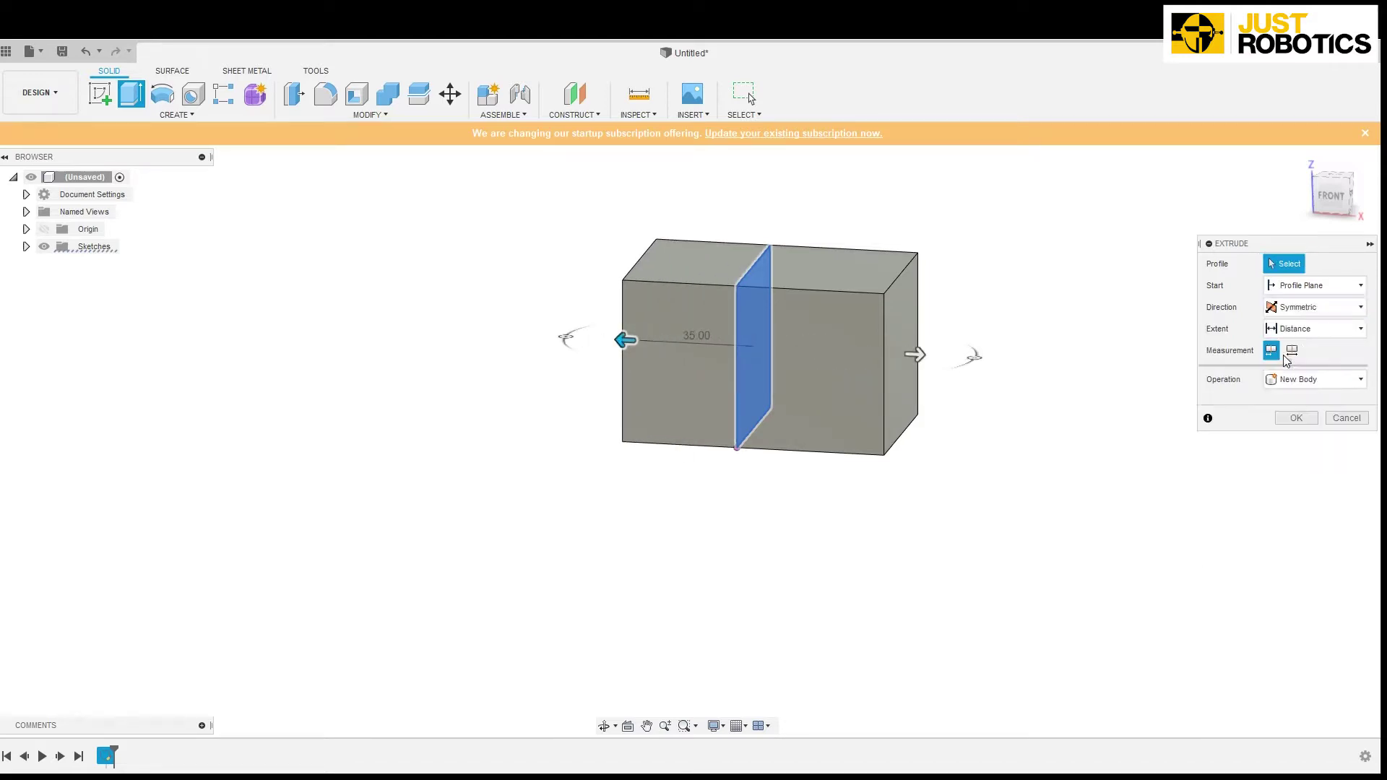
left_click(753, 334)
mouse_move(856, 356)
left_mouse_down()
mouse_move(838, 353)
mouse_move(1062, 359)
mouse_move(882, 353)
left_mouse_up()
Switch the direction back to One Side and commit a 50 mm extrusion
left_click(1315, 307)
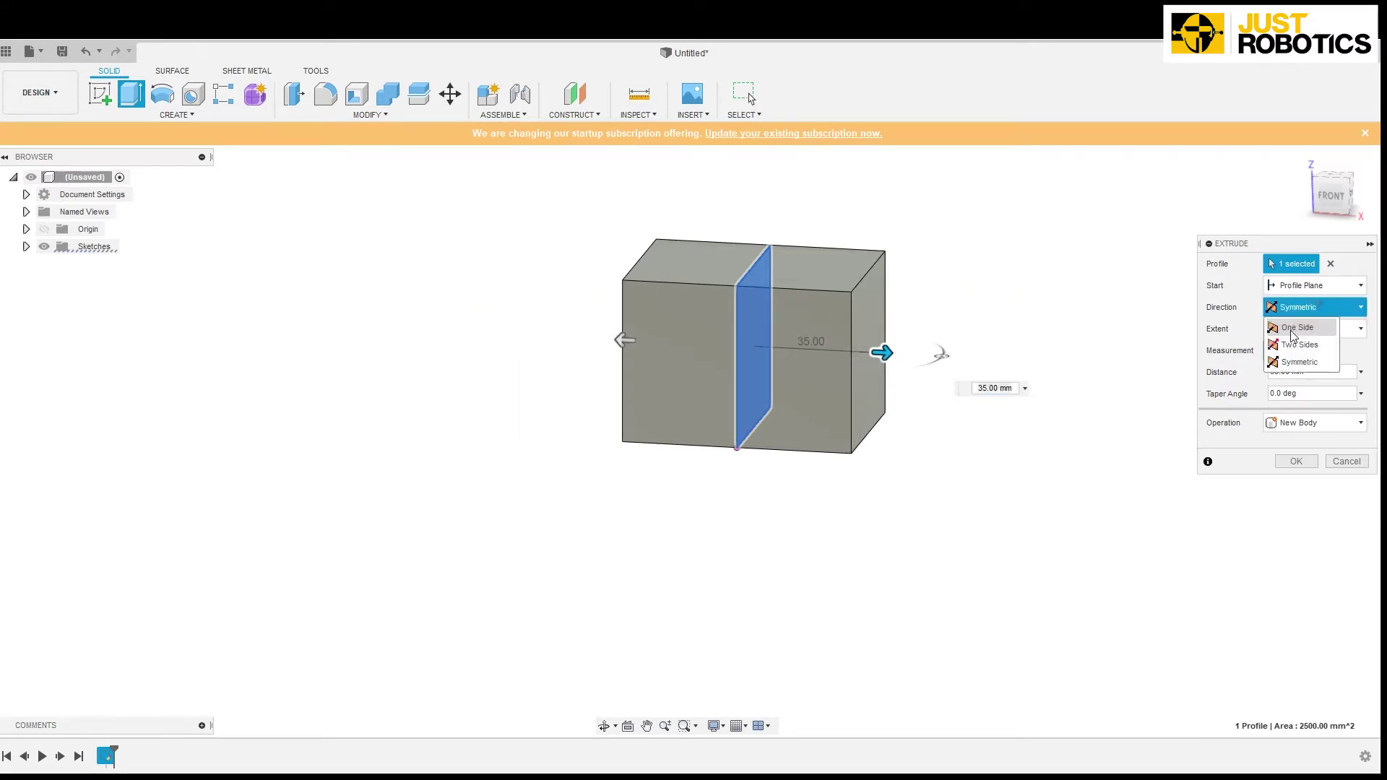
left_click(1305, 334)
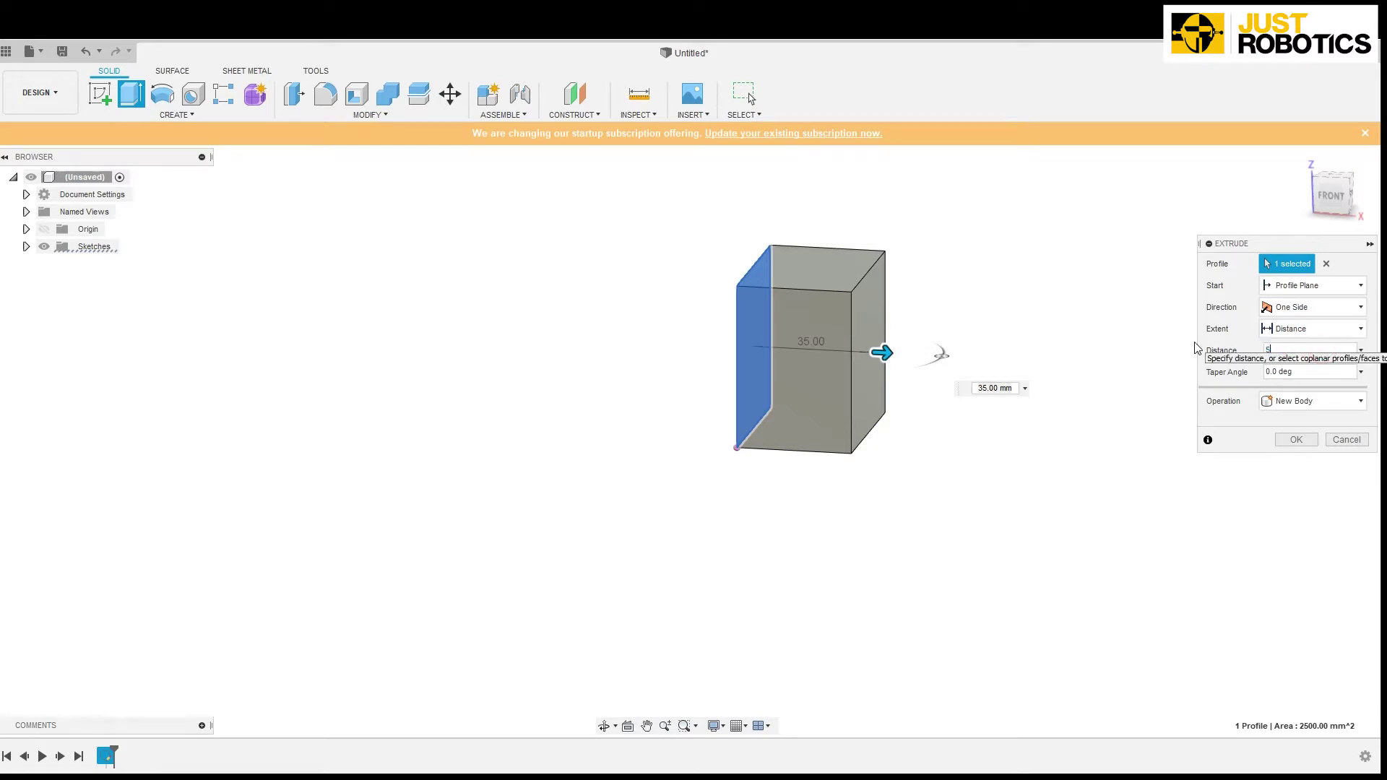
type("0")
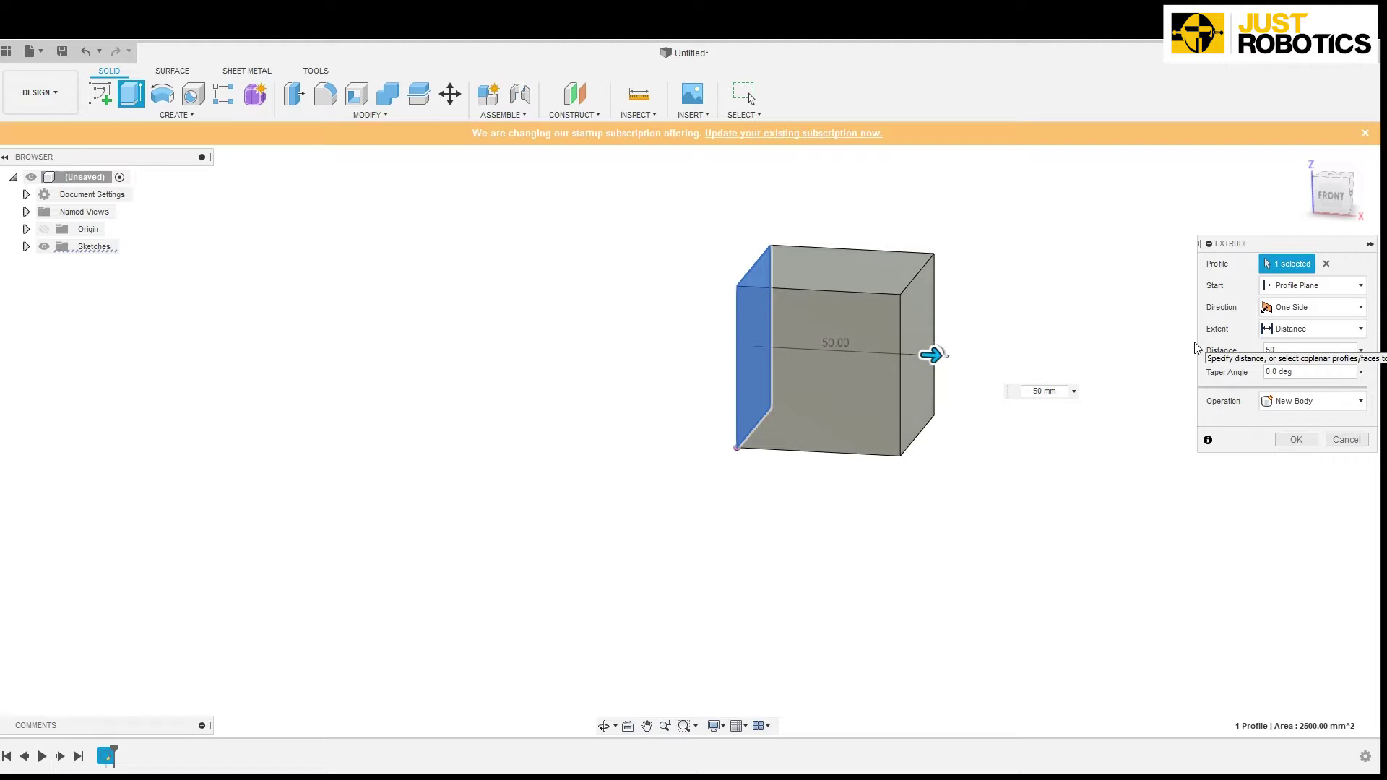
key("Return")
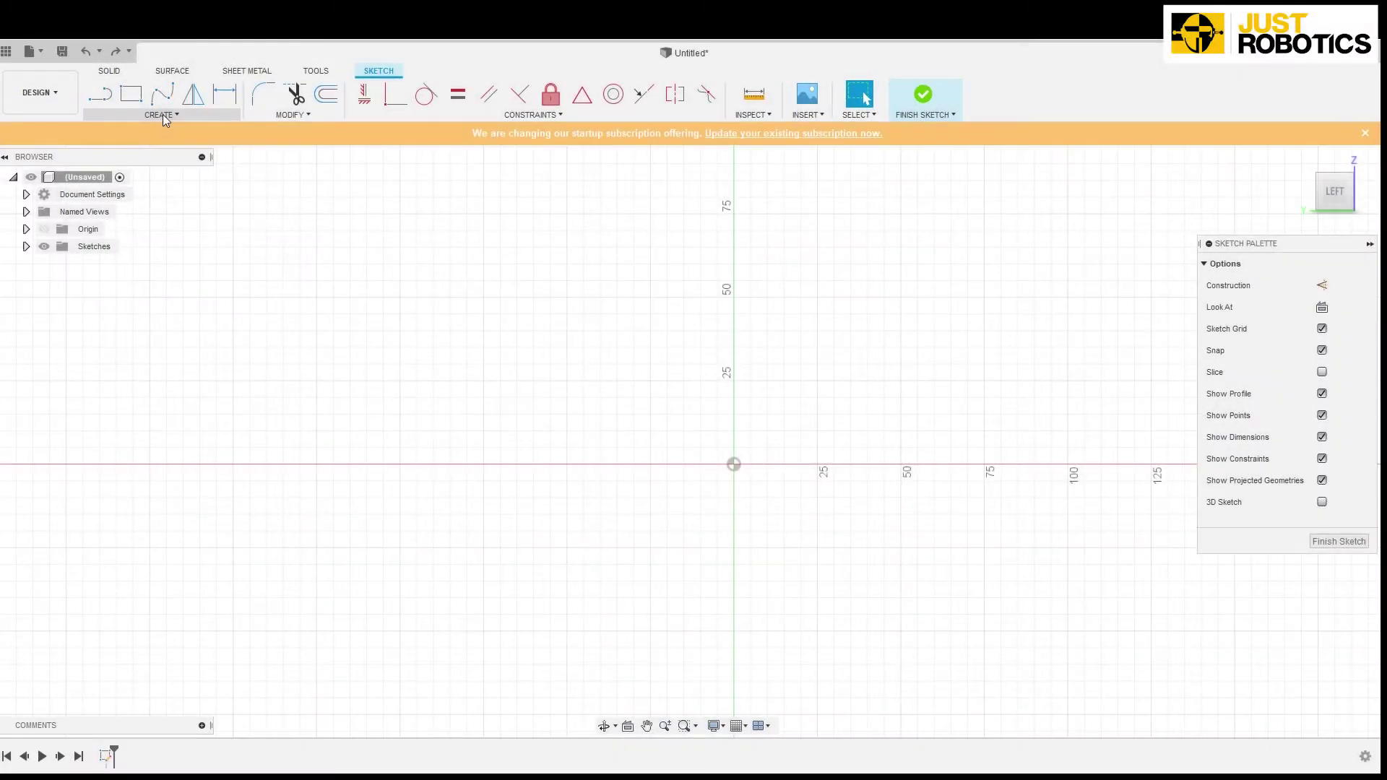
Draw a trial 75 × 50 two-point rectangle, then undo it to leave the sketch empty
left_click(163, 114)
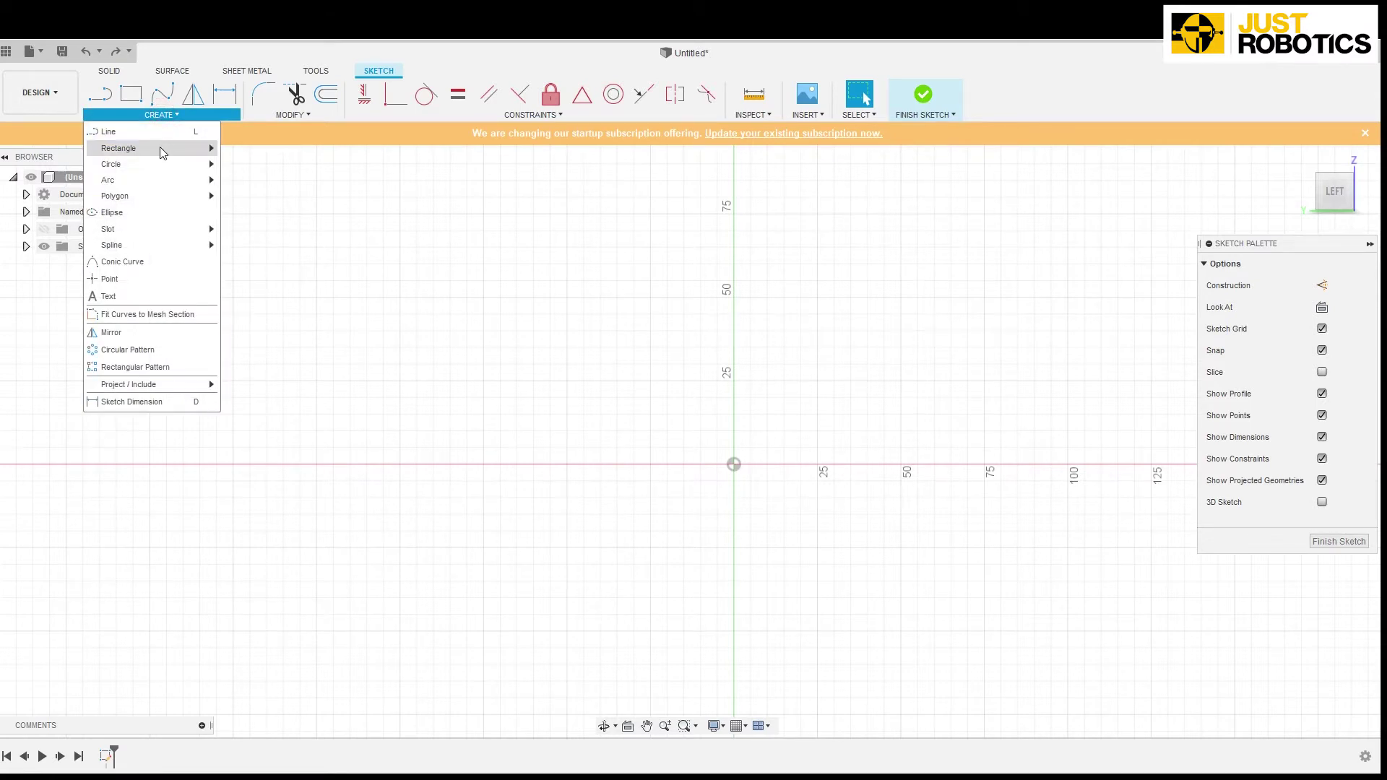
mouse_move(159, 148)
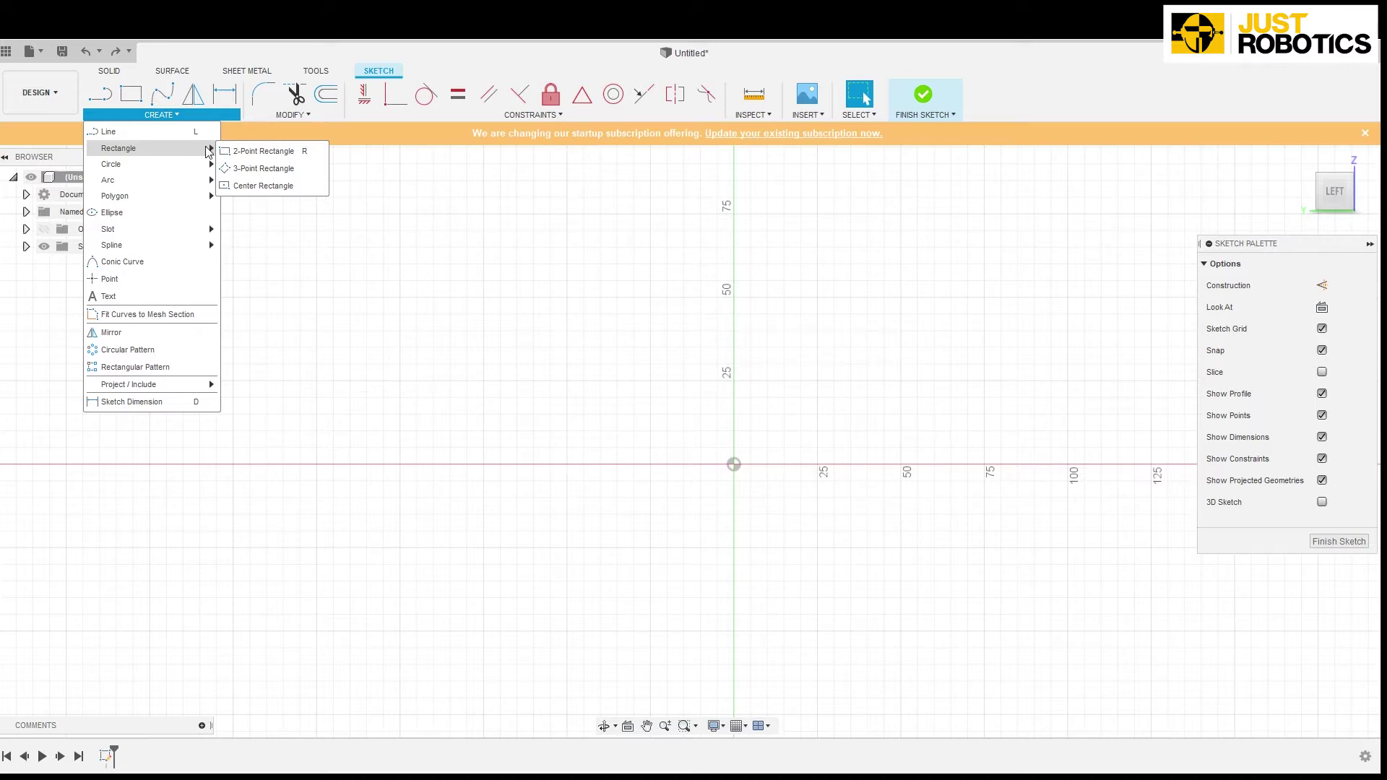
left_click(243, 155)
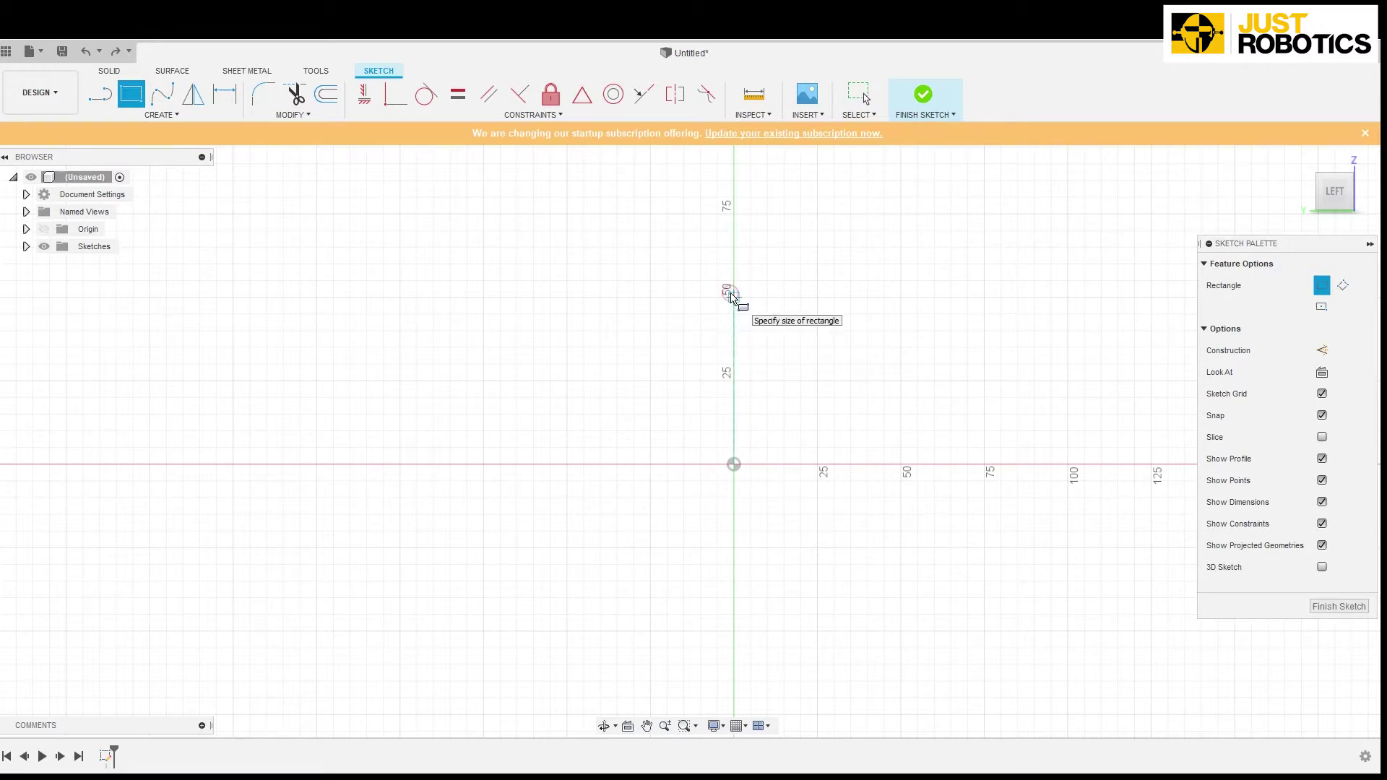
left_click(733, 297)
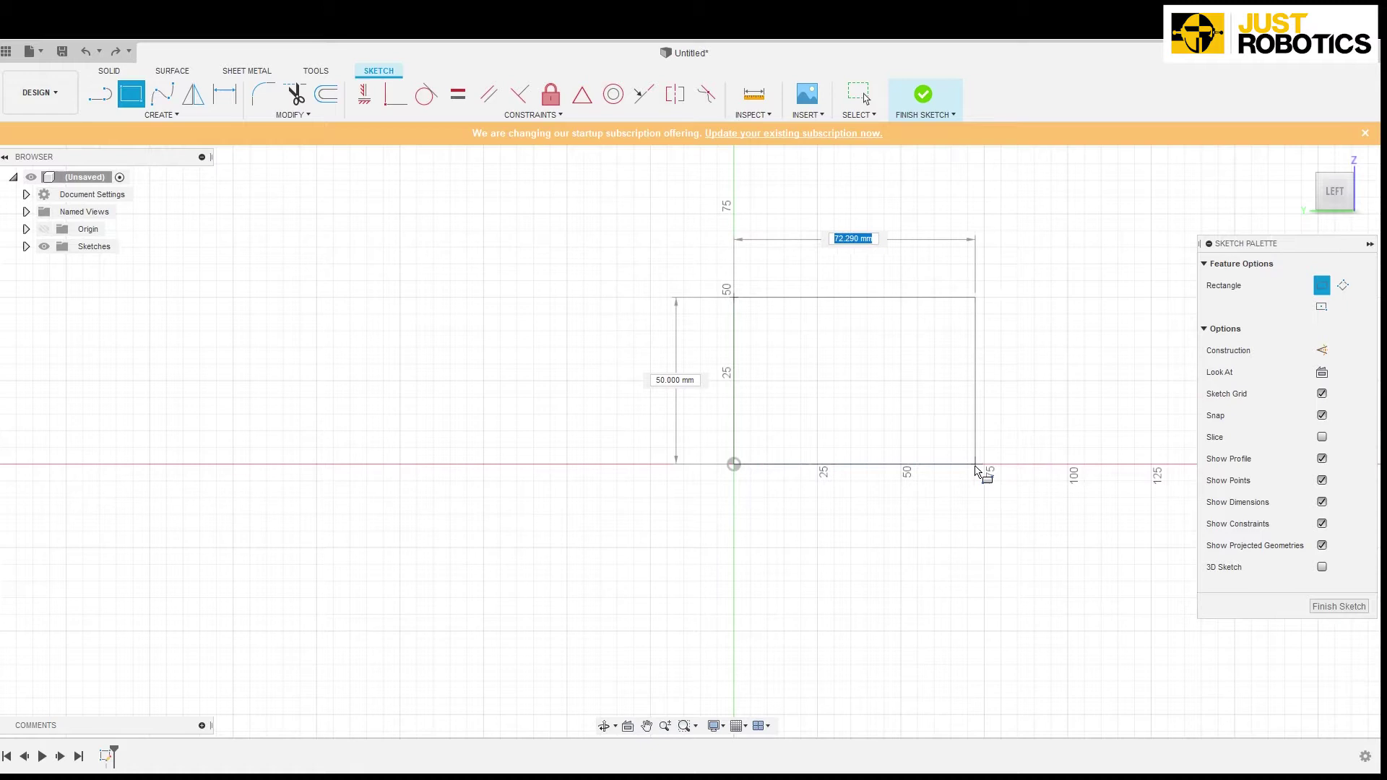
left_click(985, 468)
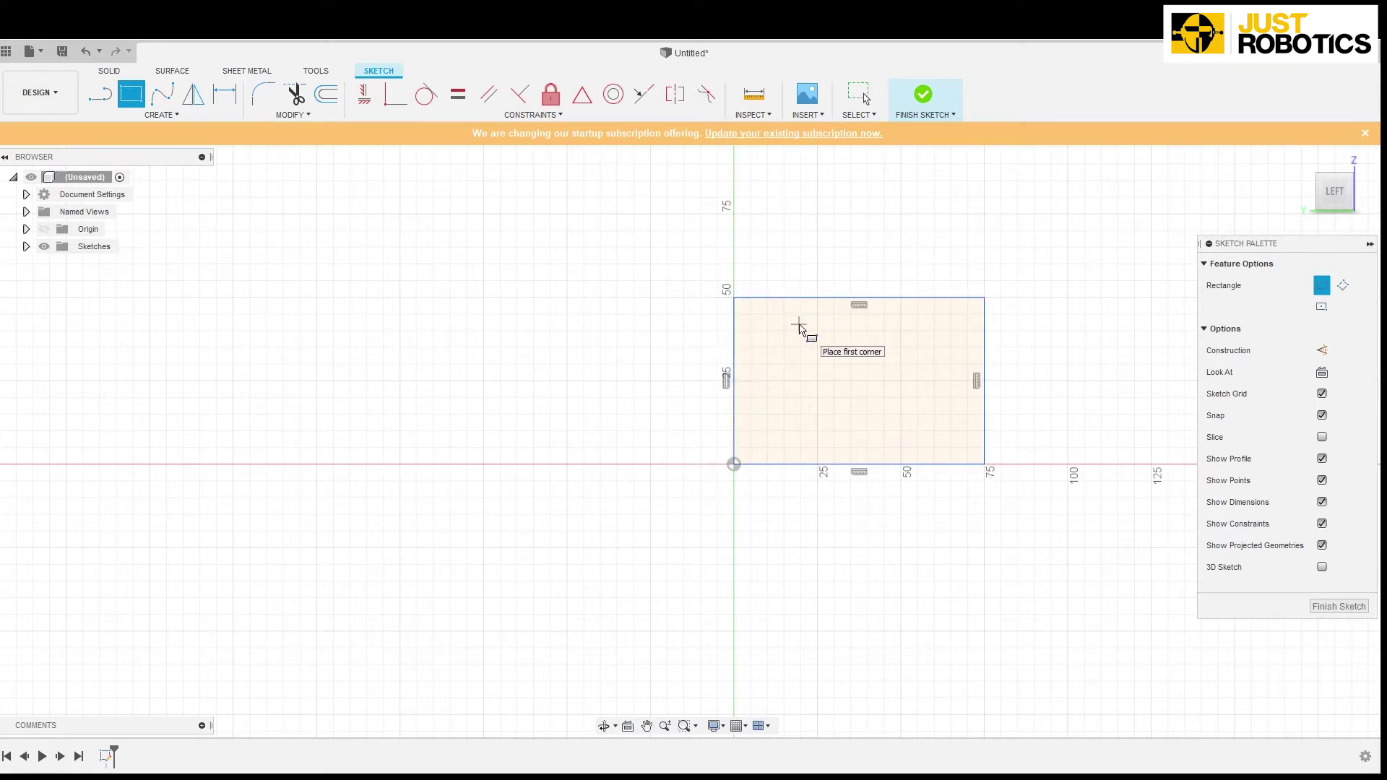
key("Escape")
key("ctrl+z")
left_click(138, 114)
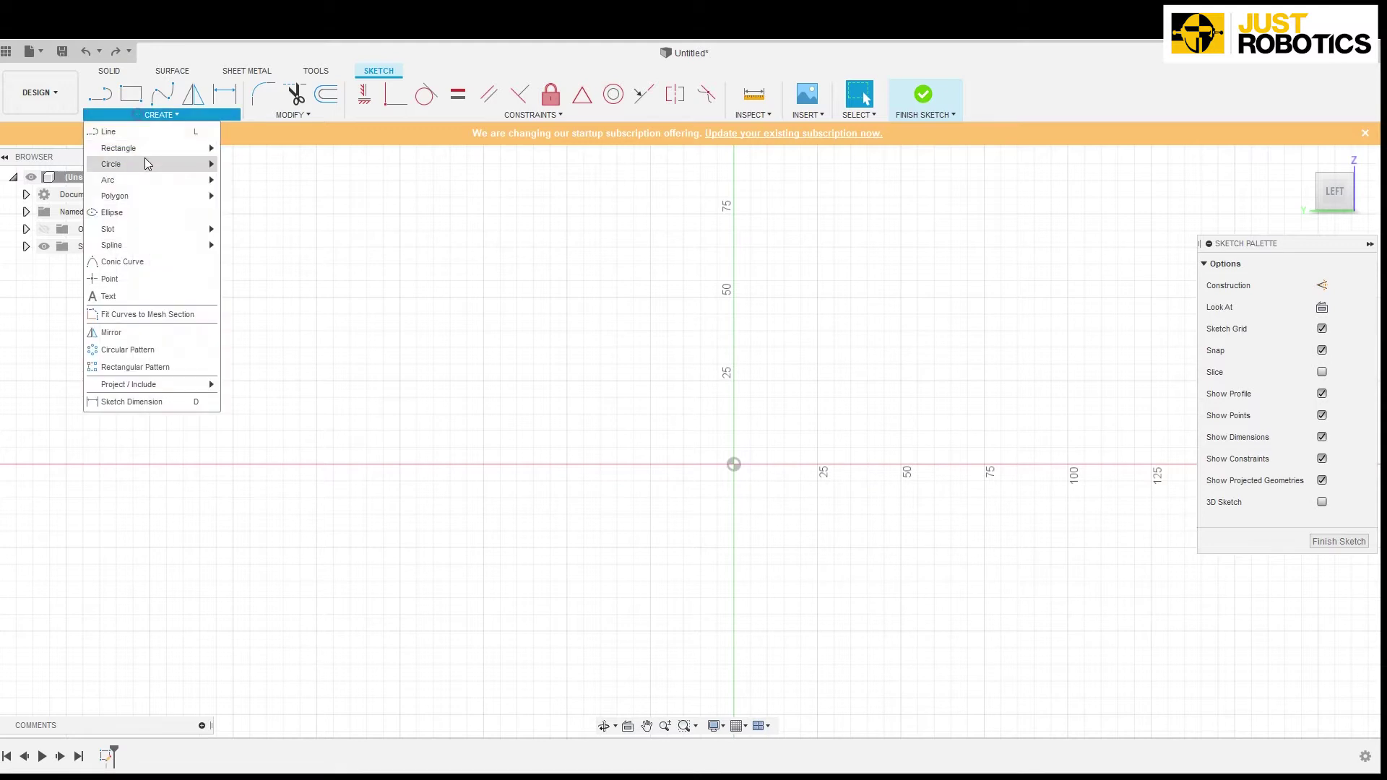
left_click(267, 154)
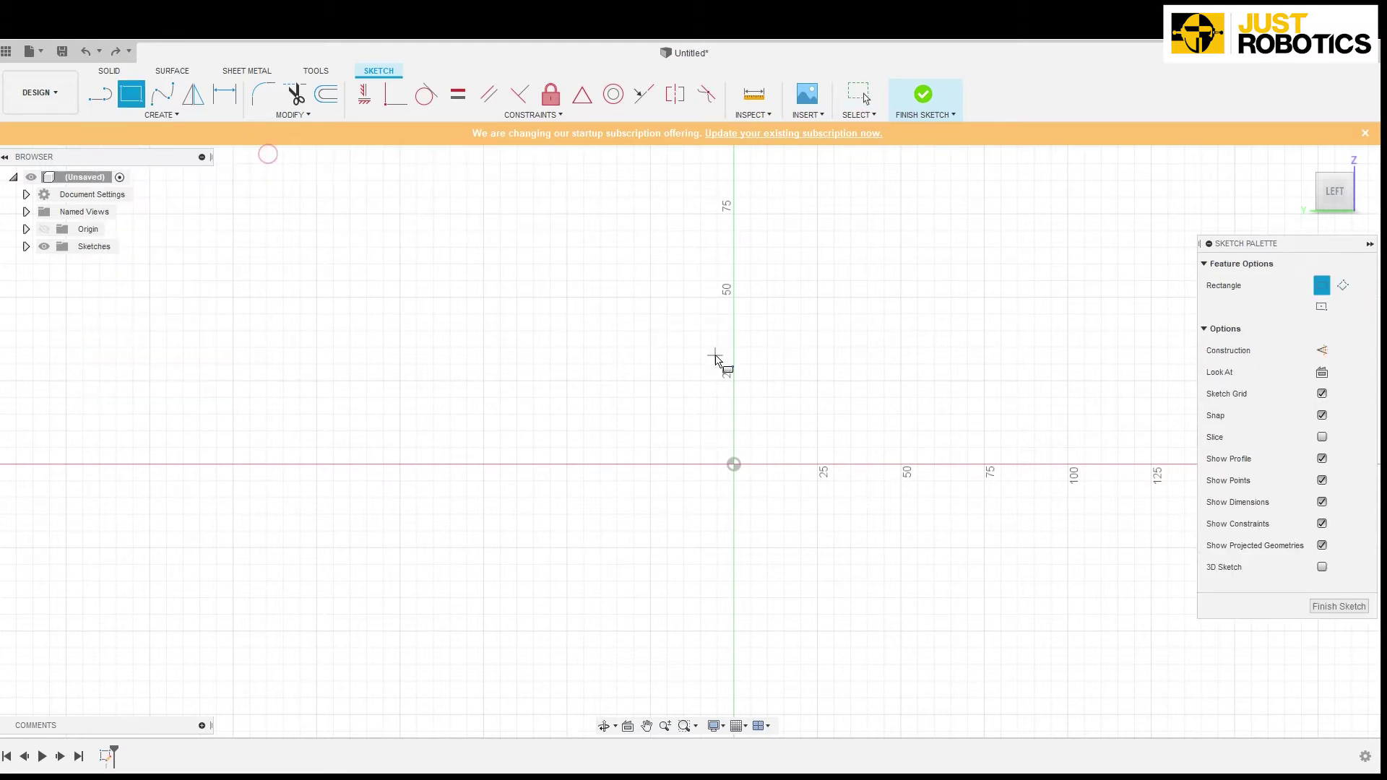
left_click(734, 464)
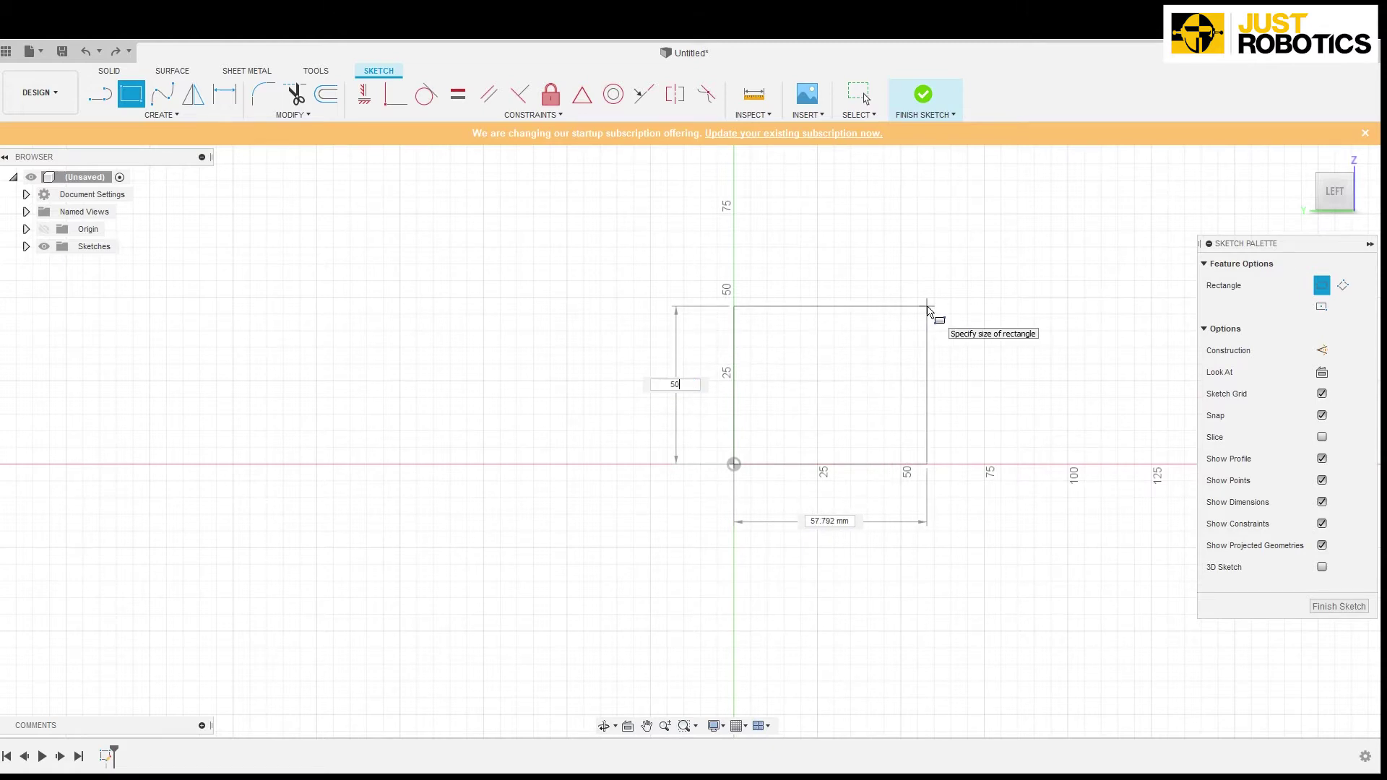
key("Tab")
key("Tab")
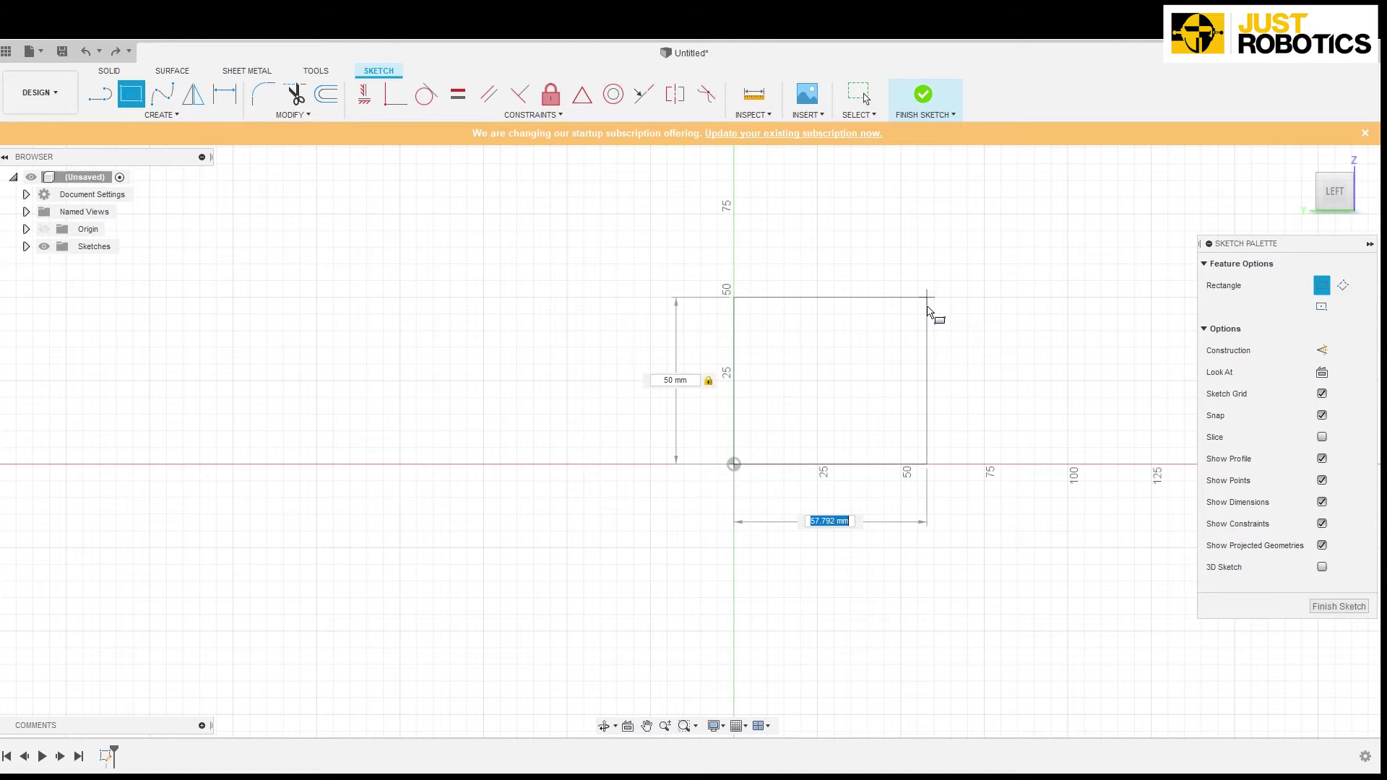
key("Tab")
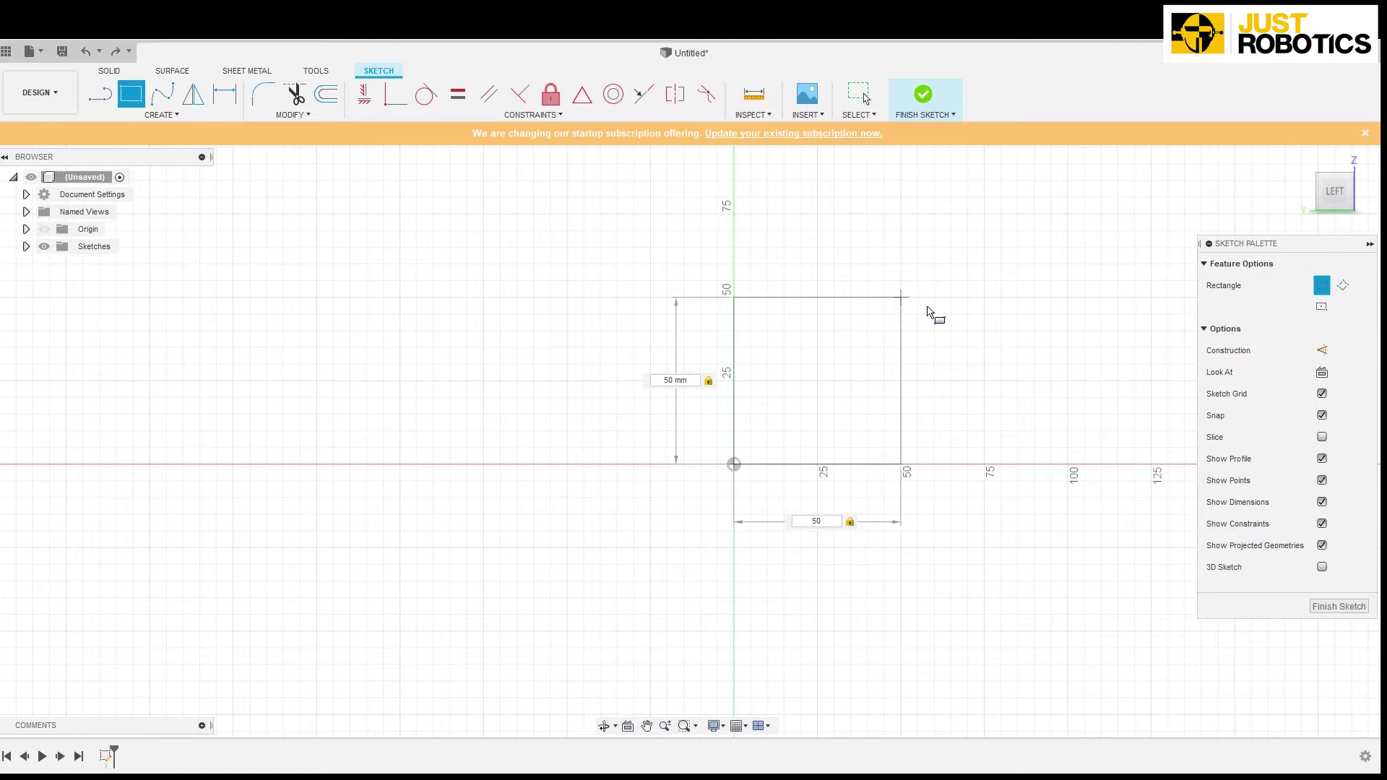
key("Return")
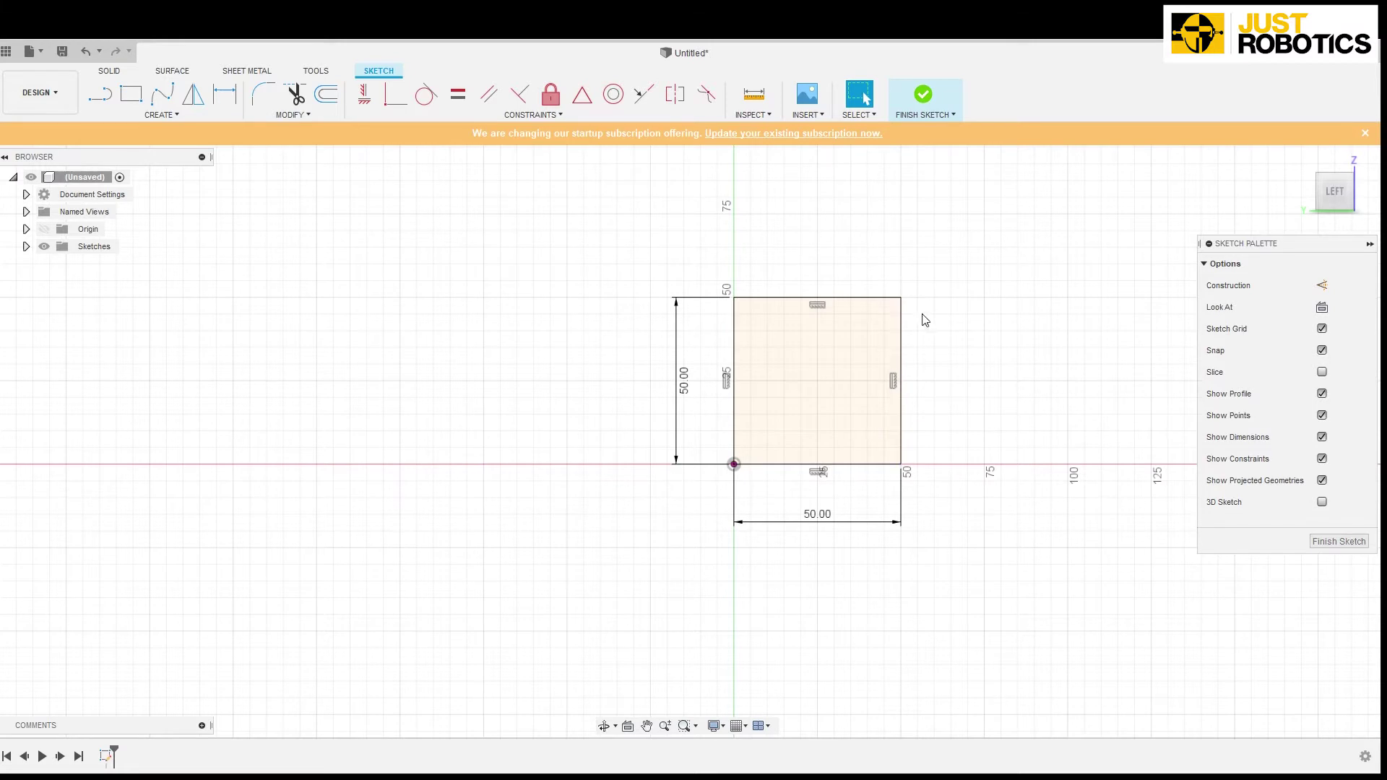
key("ctrl+z")
Draw a 50 × 50 mm two-point rectangle from the origin, then select and delete it
left_click(162, 115)
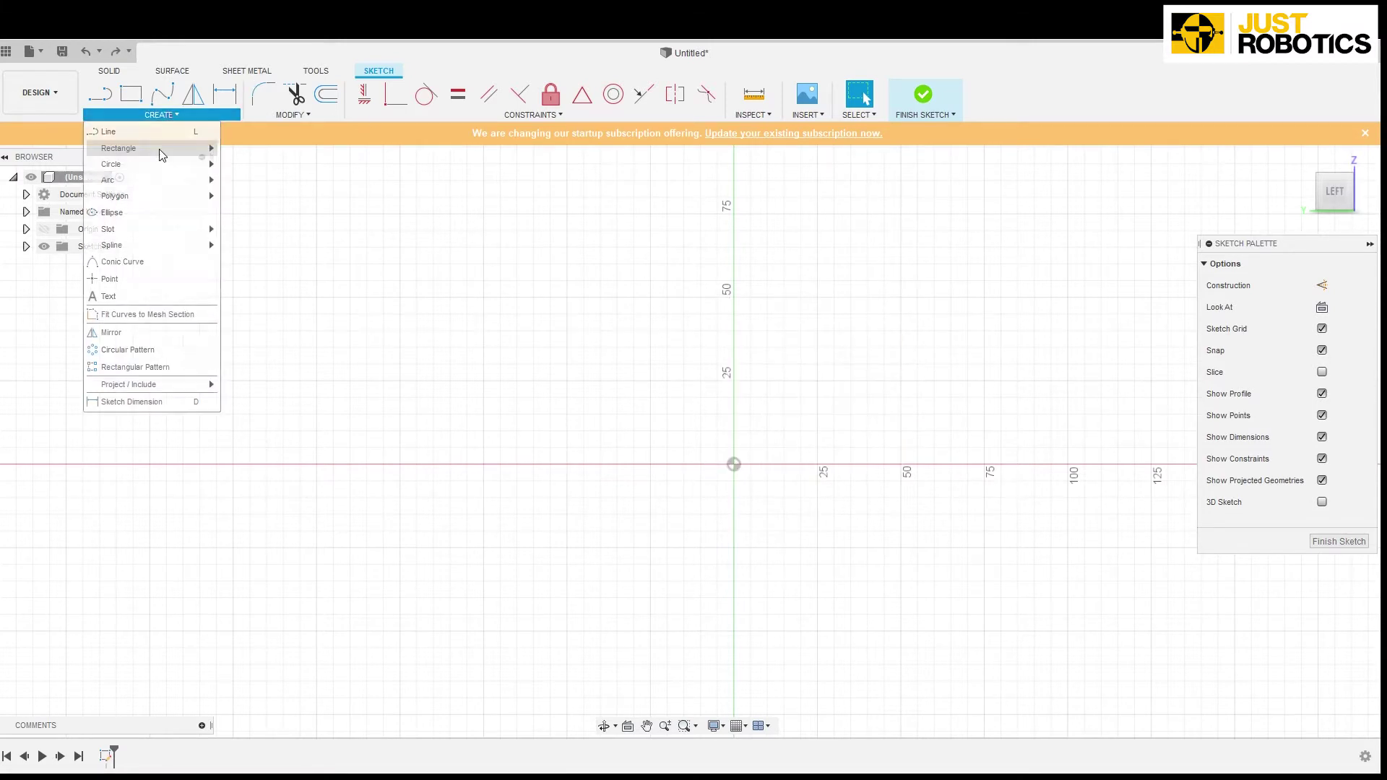
left_click(167, 150)
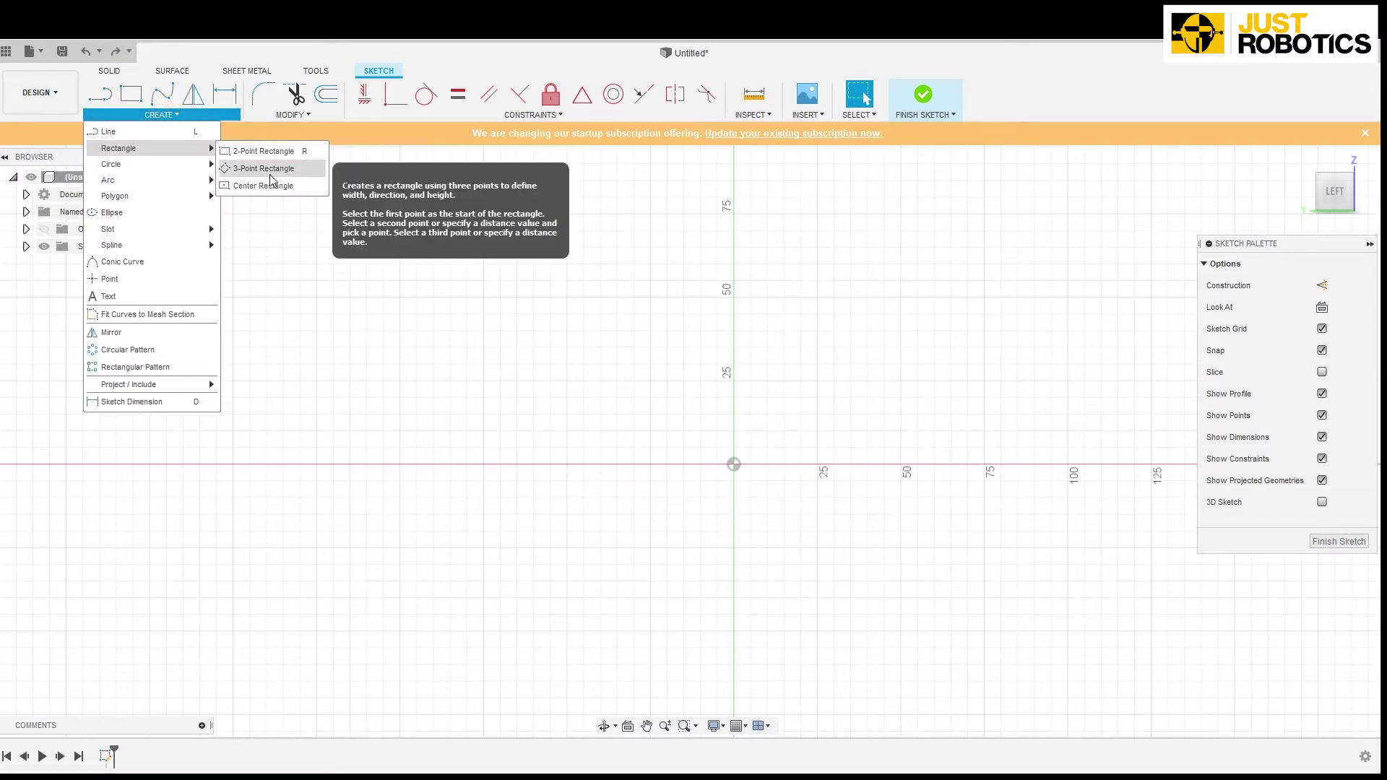
left_click(274, 154)
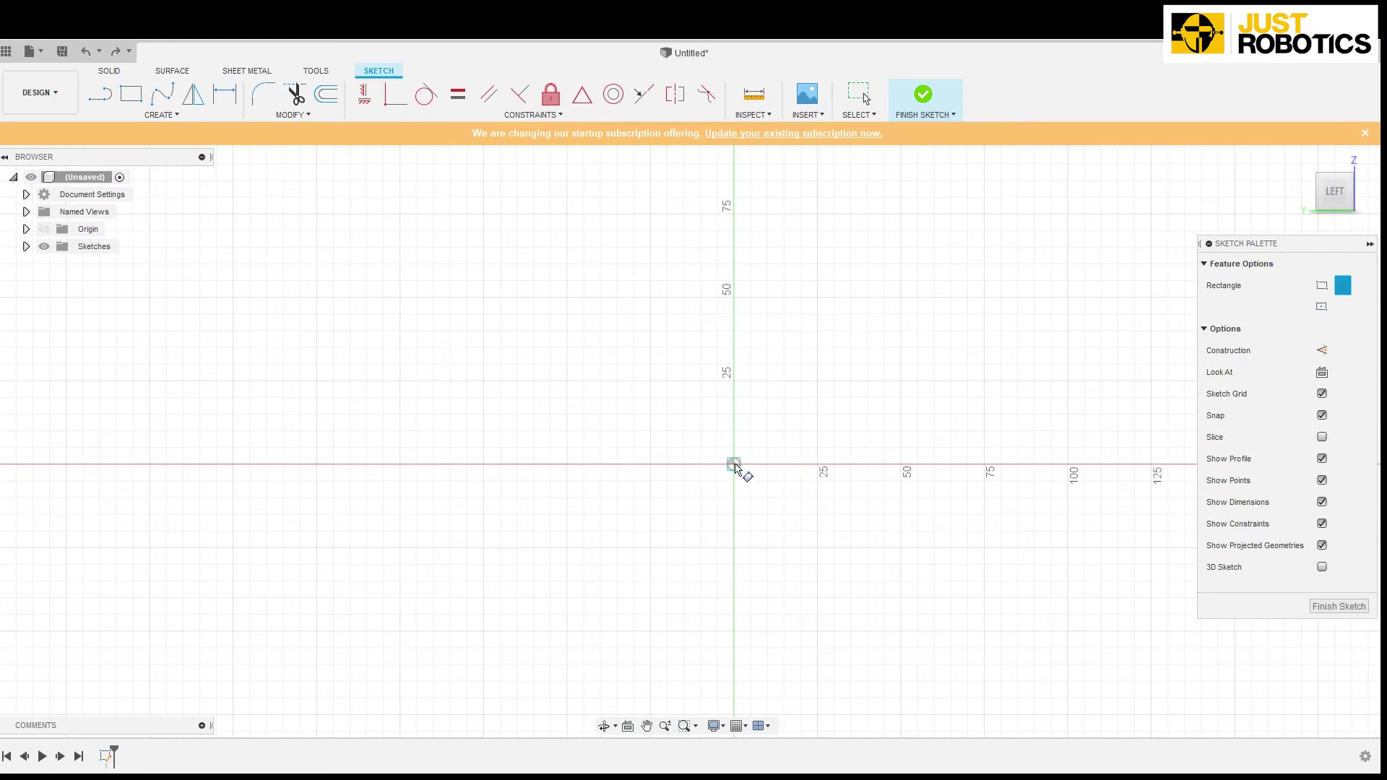
left_click(734, 464)
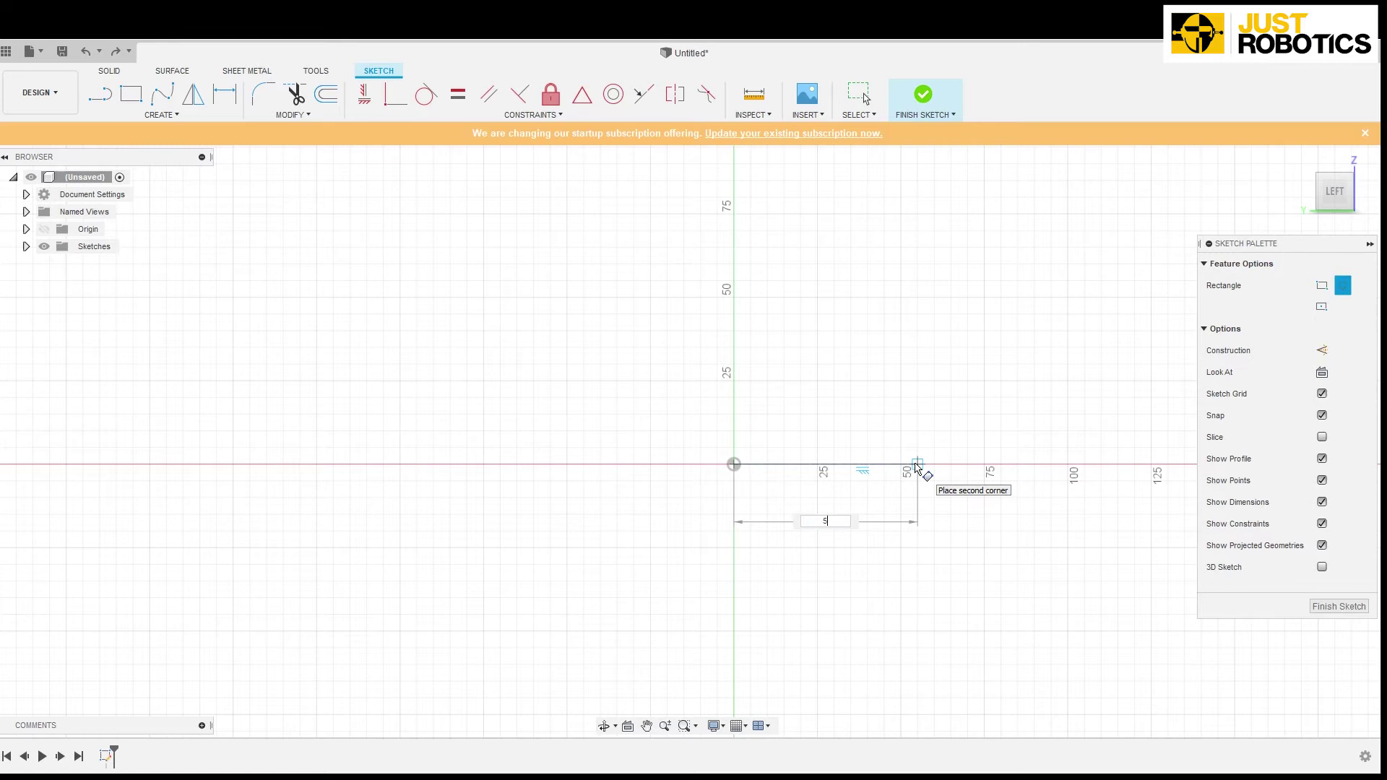
type("0")
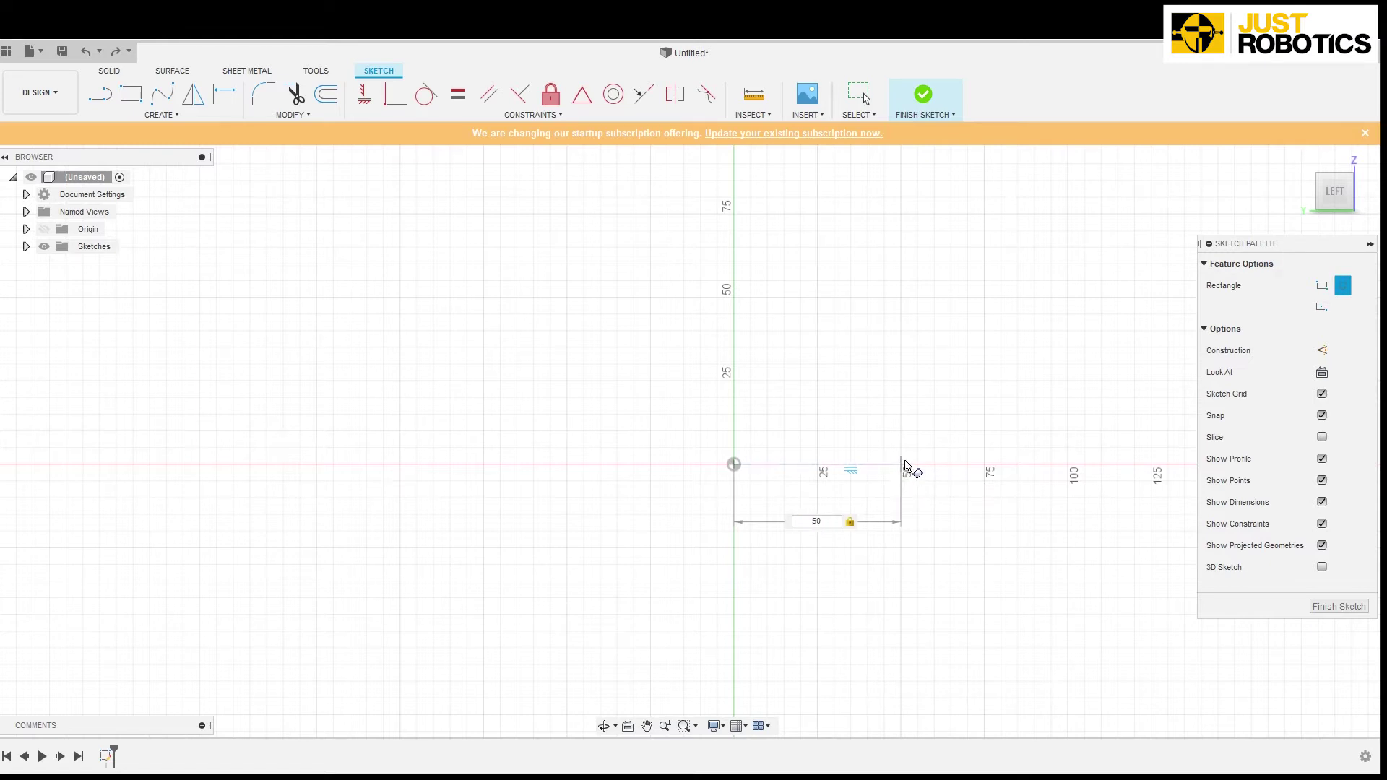
key("Tab")
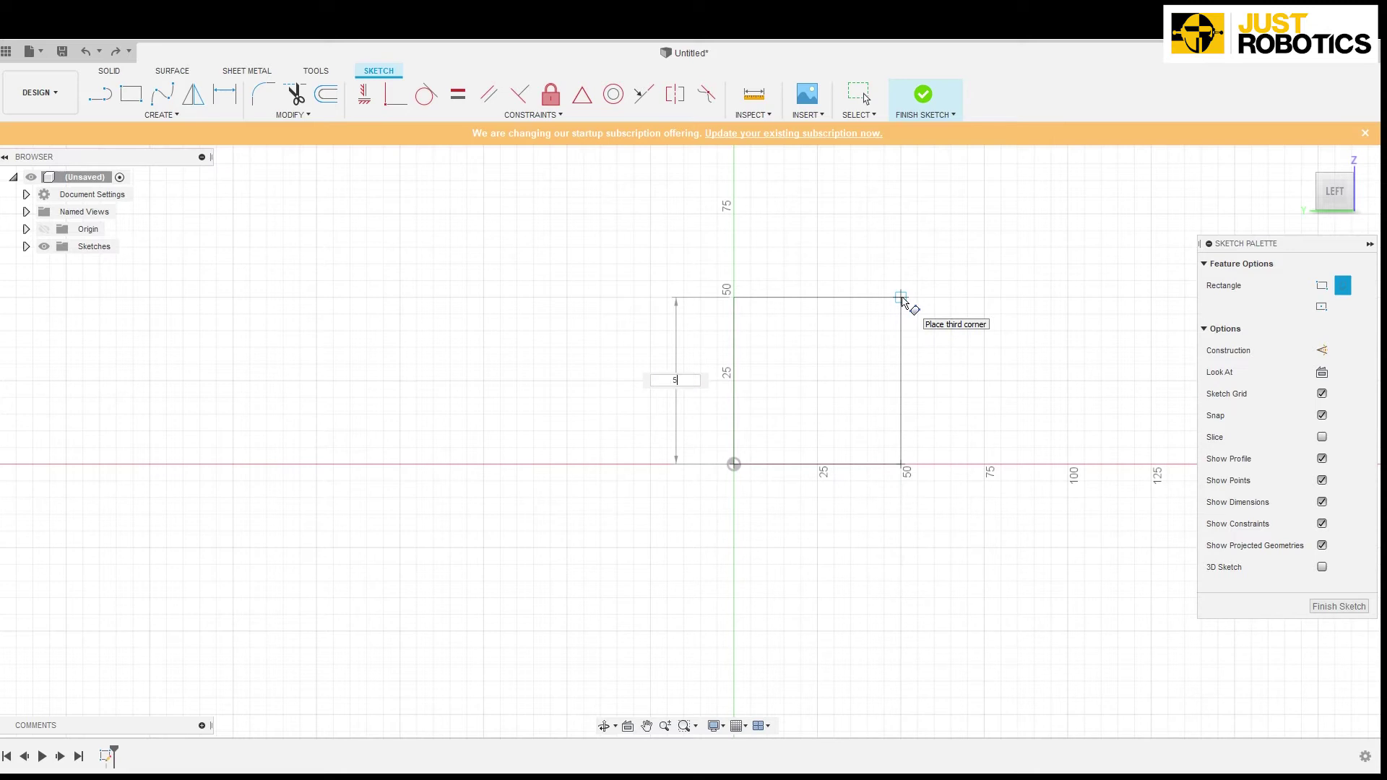
type("50")
key("Return")
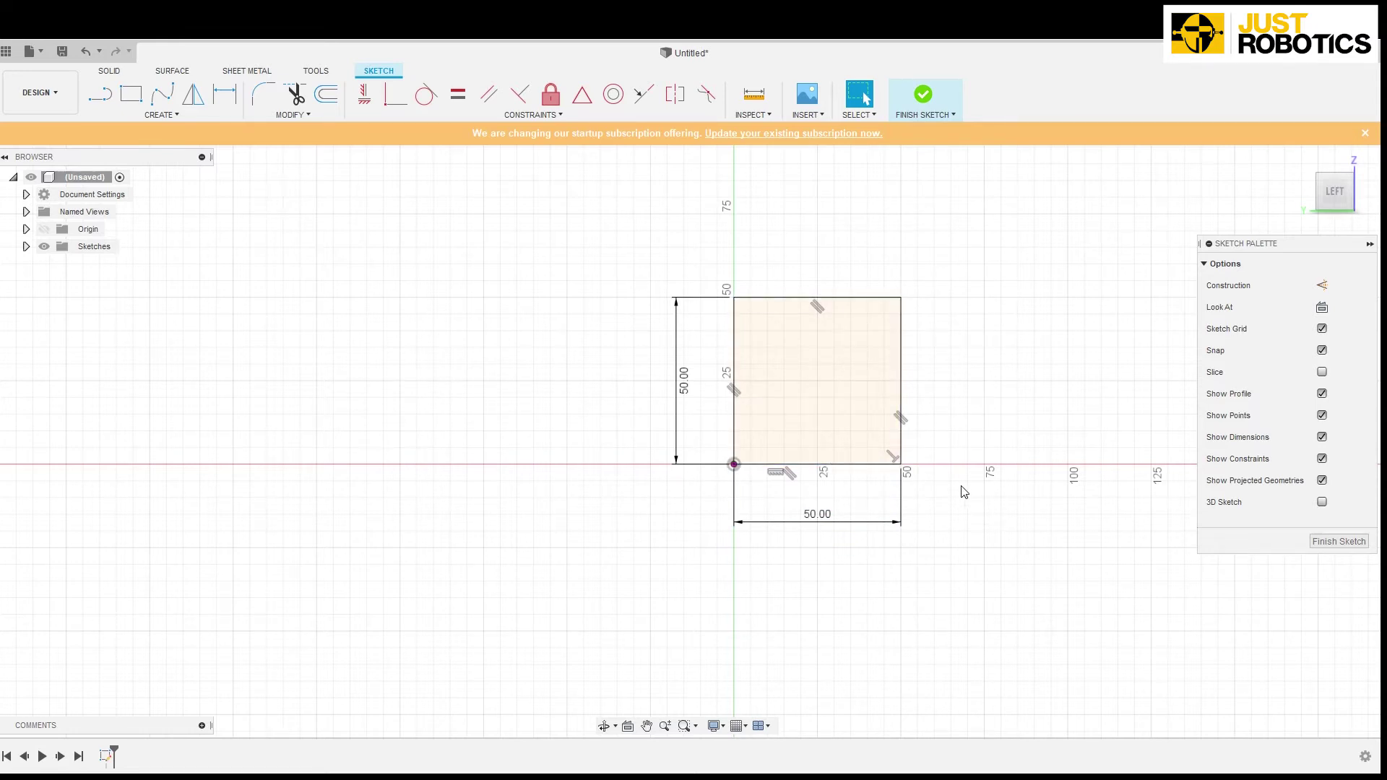
left_click(856, 348)
key("Delete")
Draw a Center Rectangle at the origin with 50 mm width and 50 mm height
left_click(162, 115)
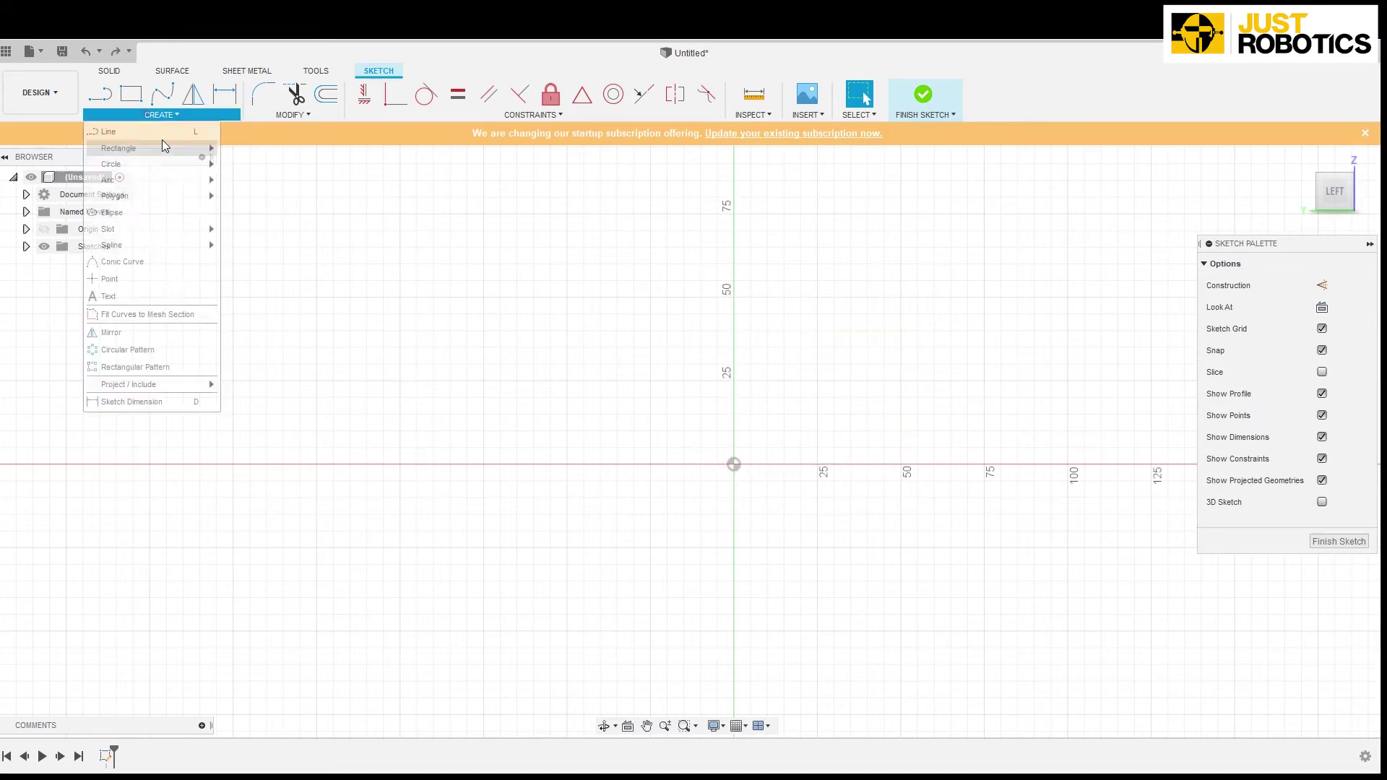
left_click(168, 152)
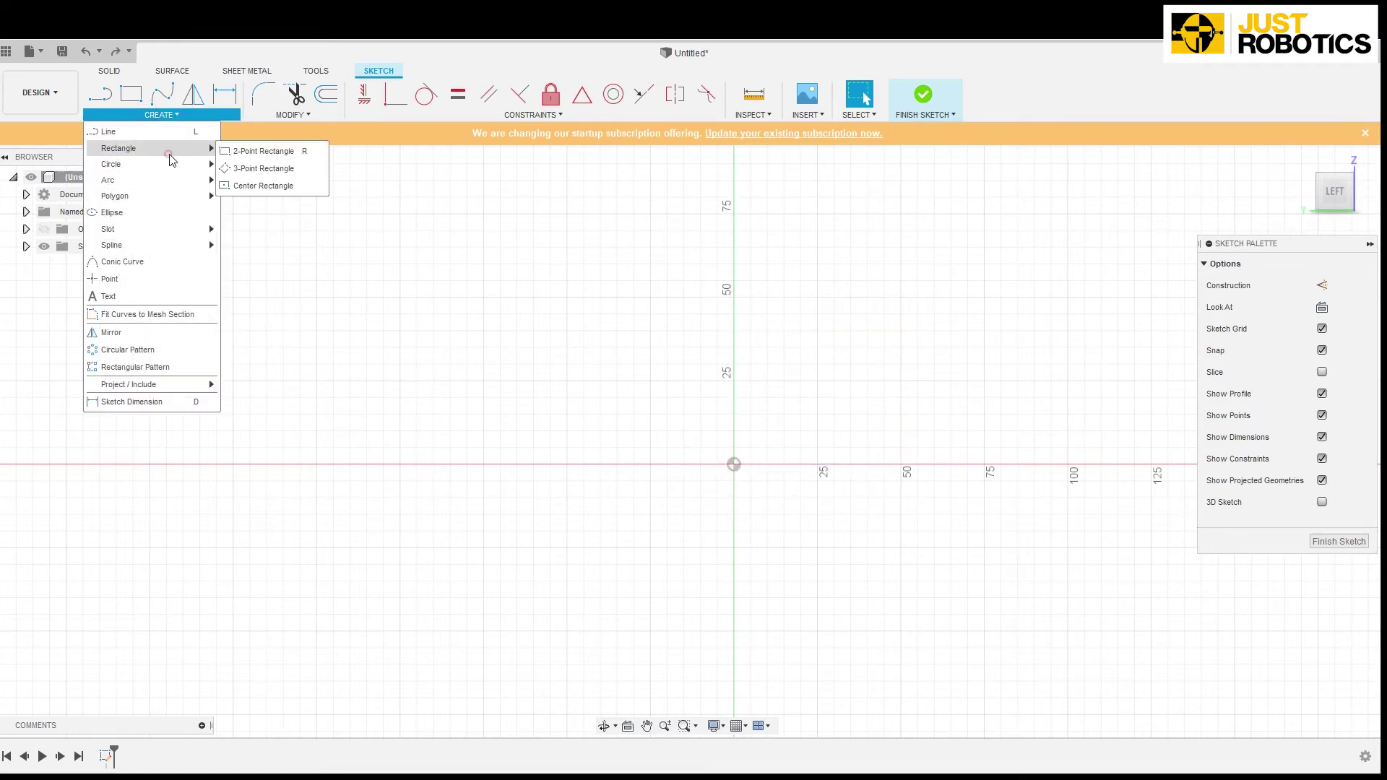
left_click(271, 184)
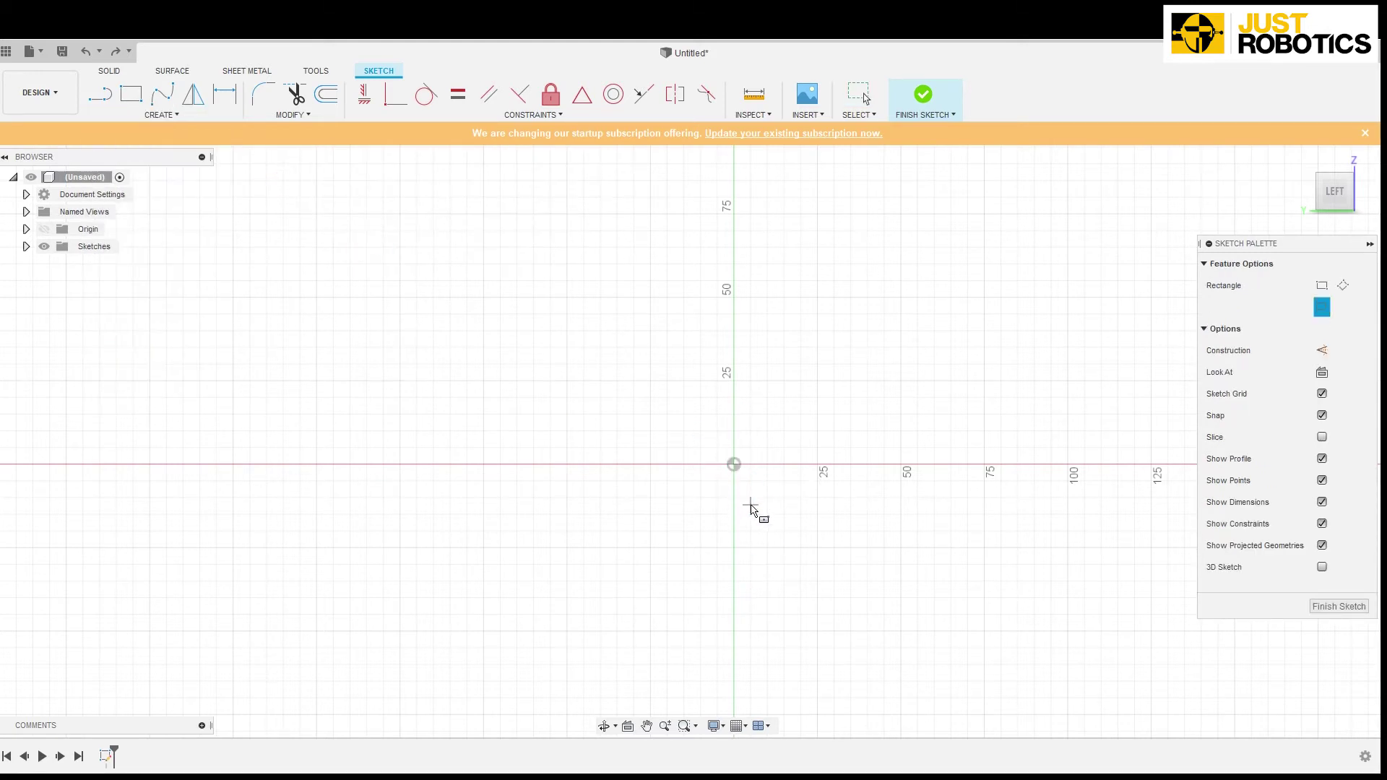
left_click(733, 464)
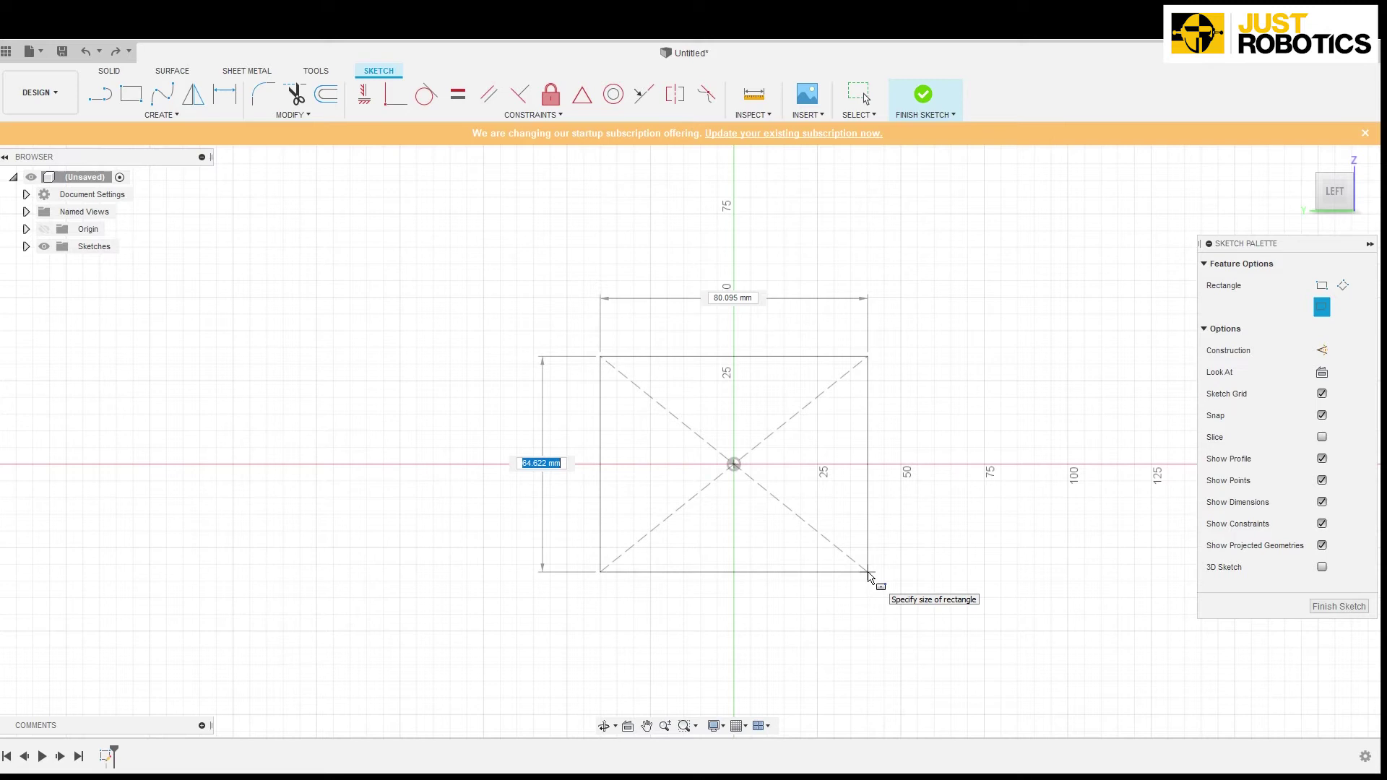
key("Tab")
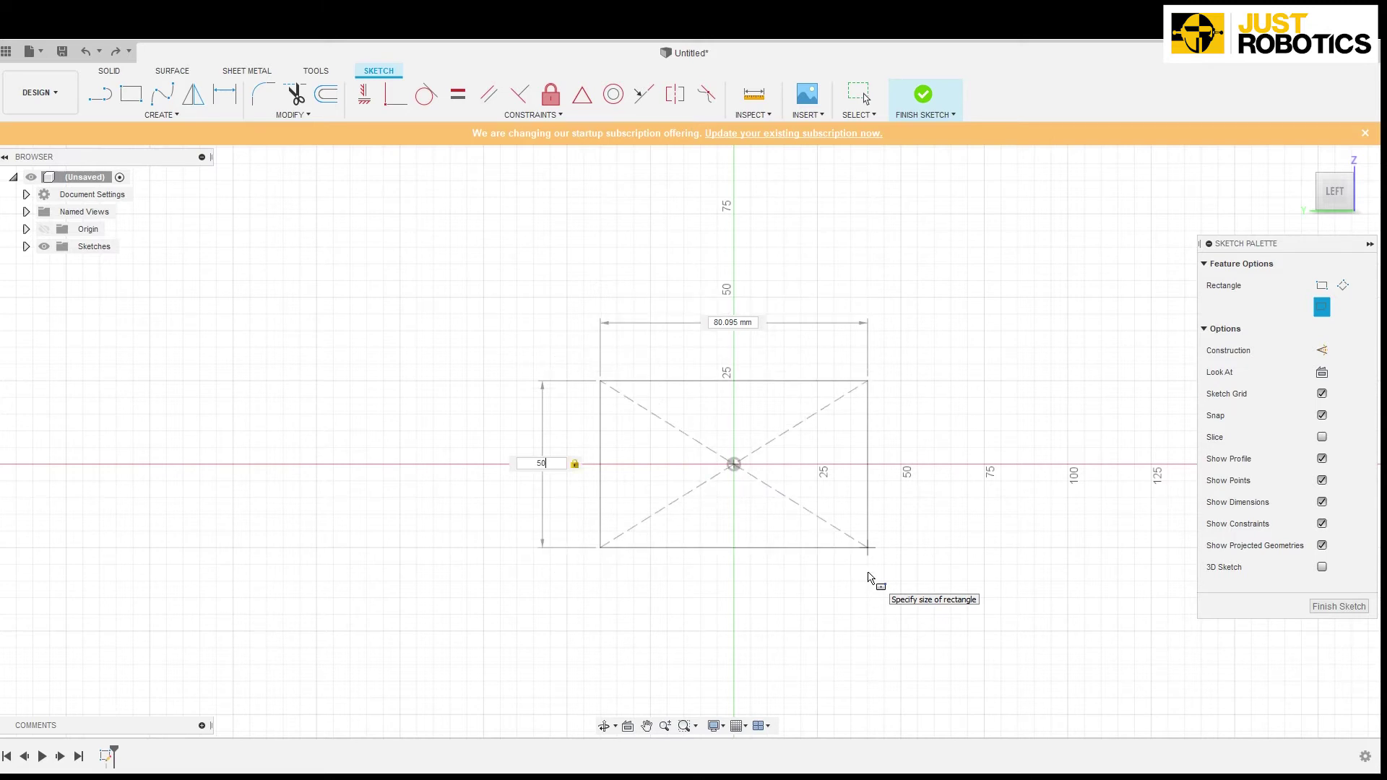
key("Tab")
key("Tab")
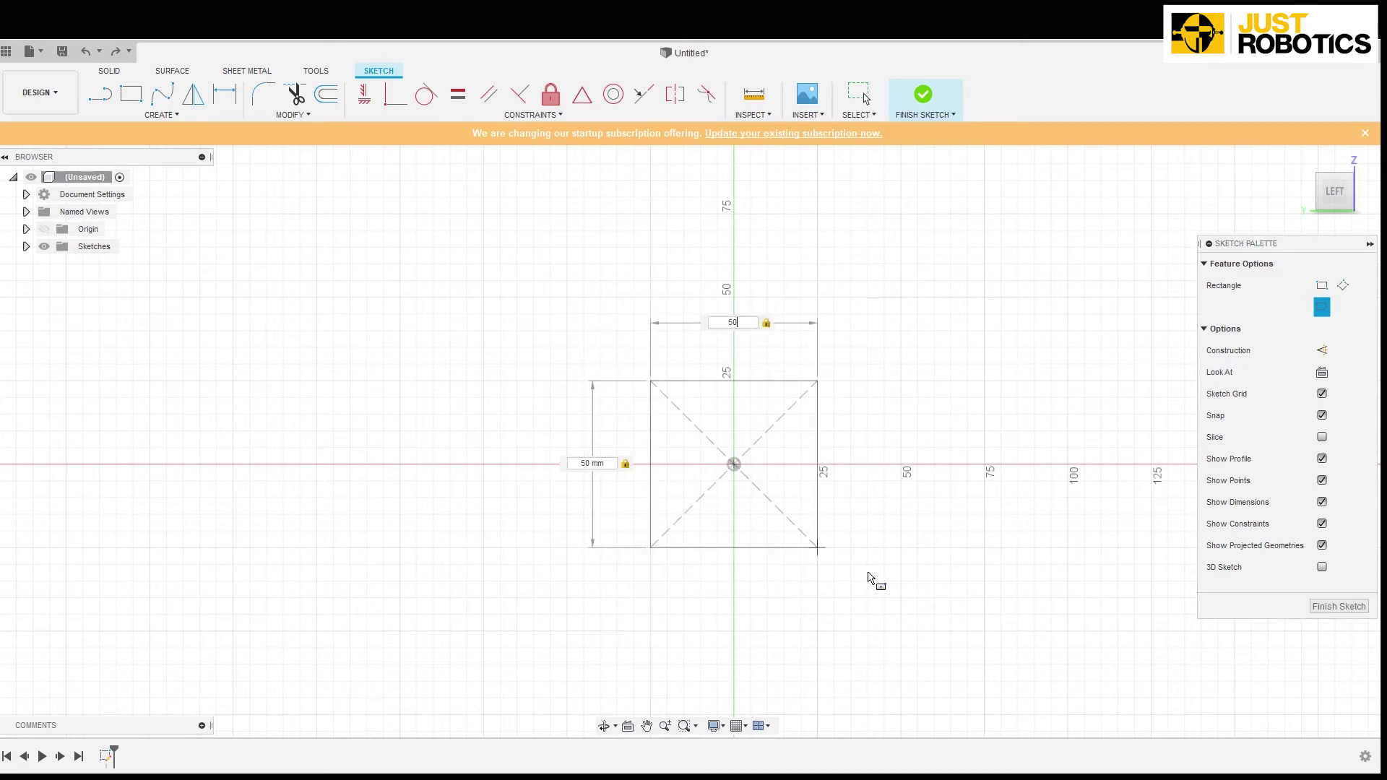
key("Return")
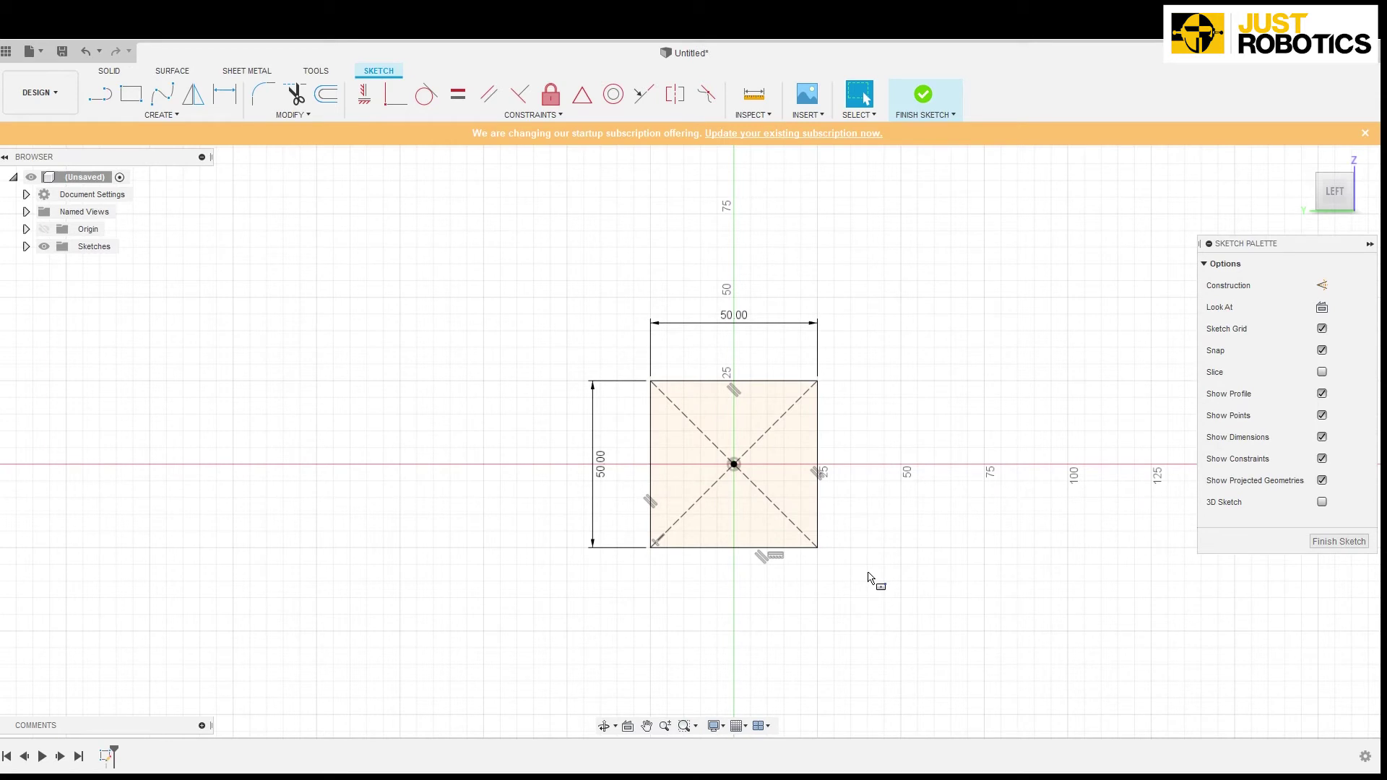
Finish the sketch and extrude the centred 50 × 50 square a distance of 50 mm
left_click(924, 94)
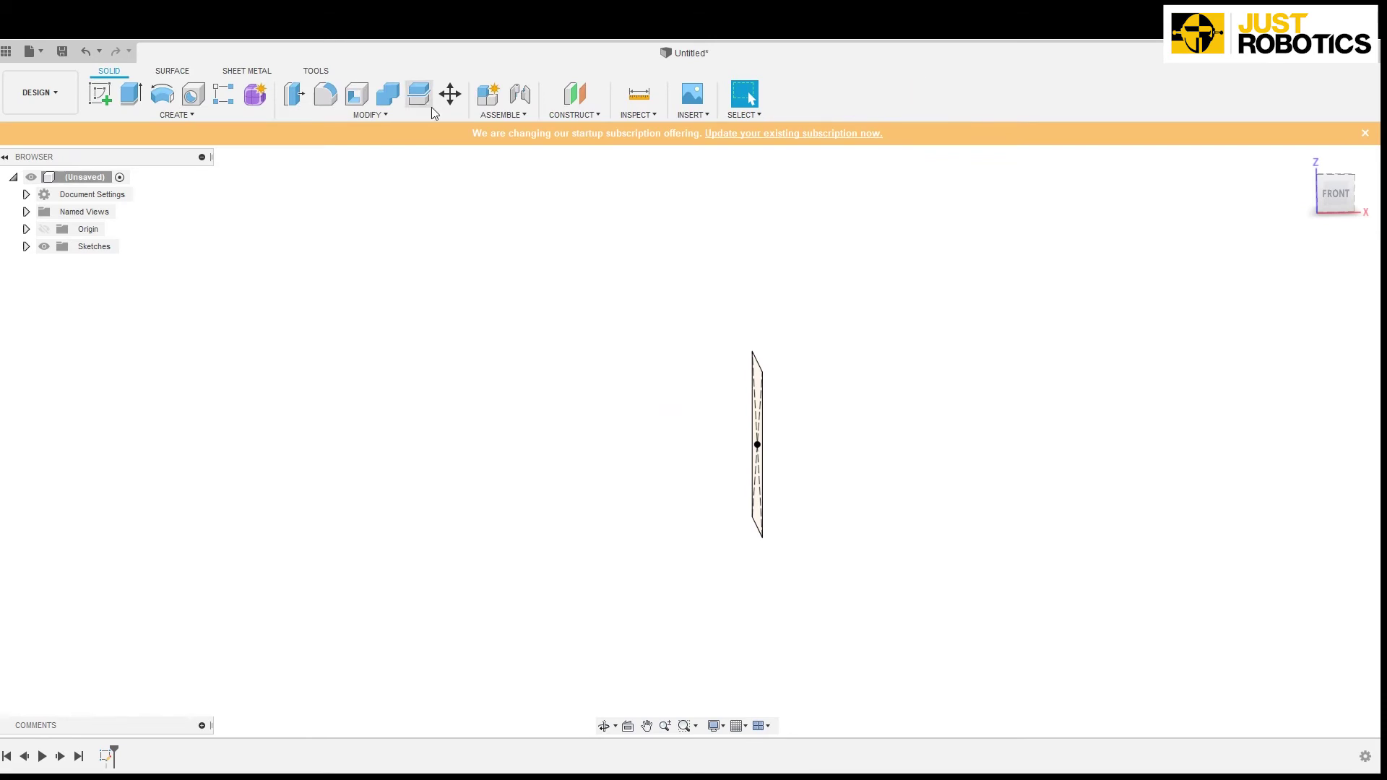
left_click(133, 114)
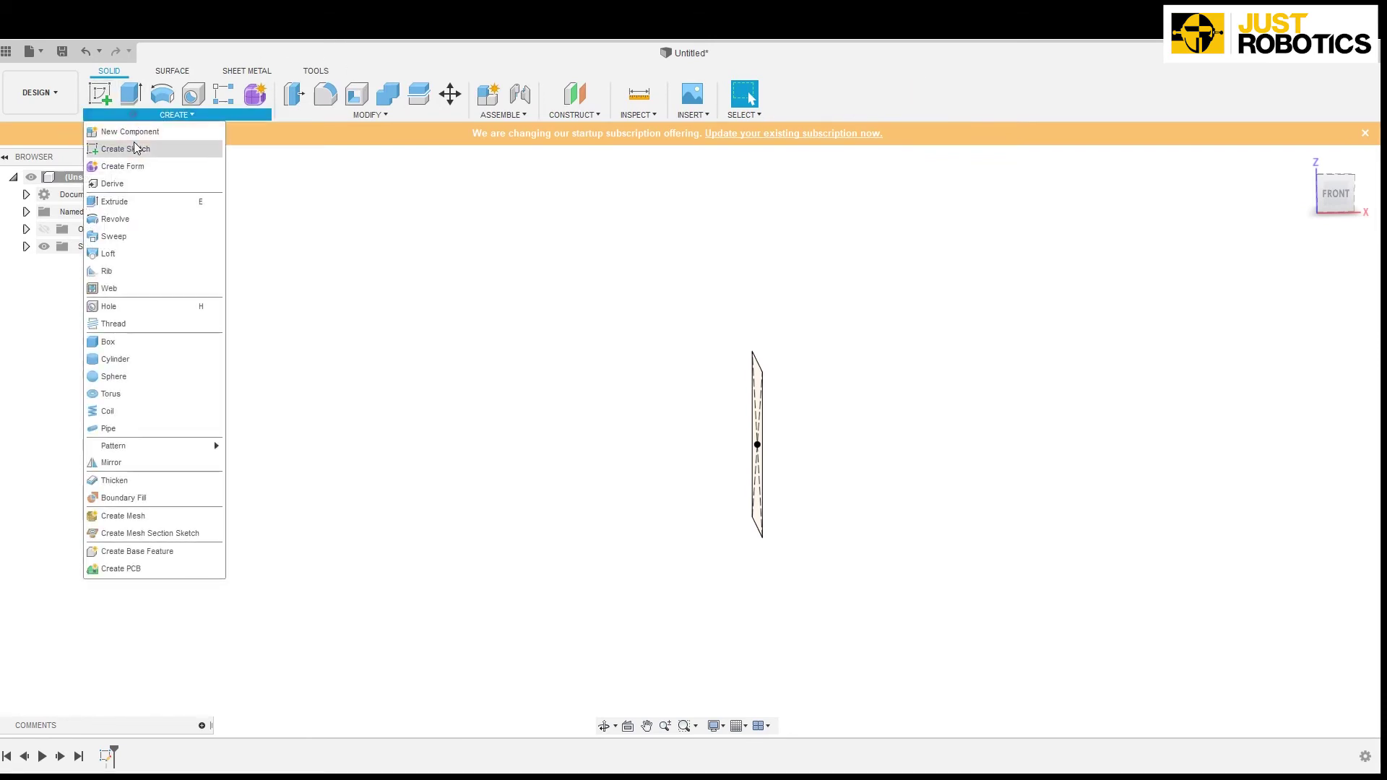
left_click(114, 202)
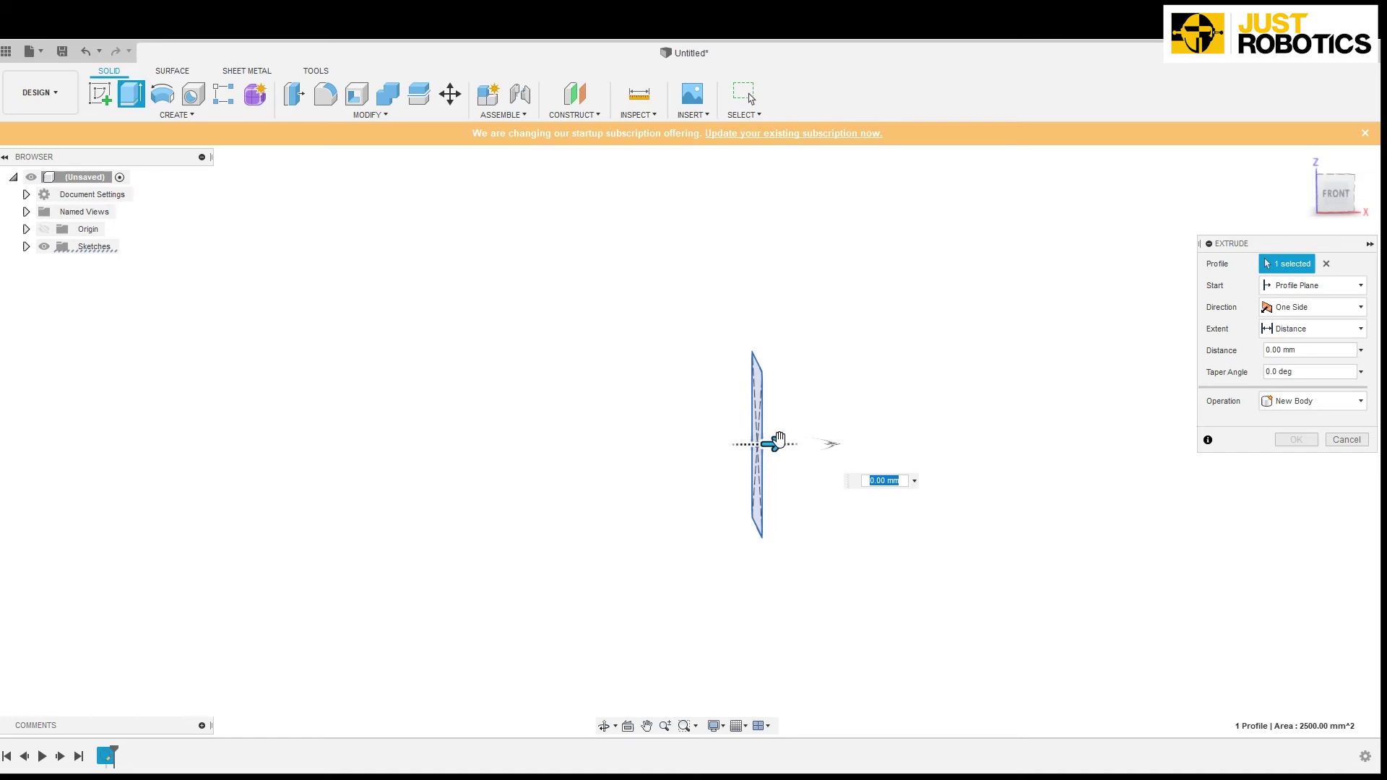
left_click_drag(773, 443, 922, 443)
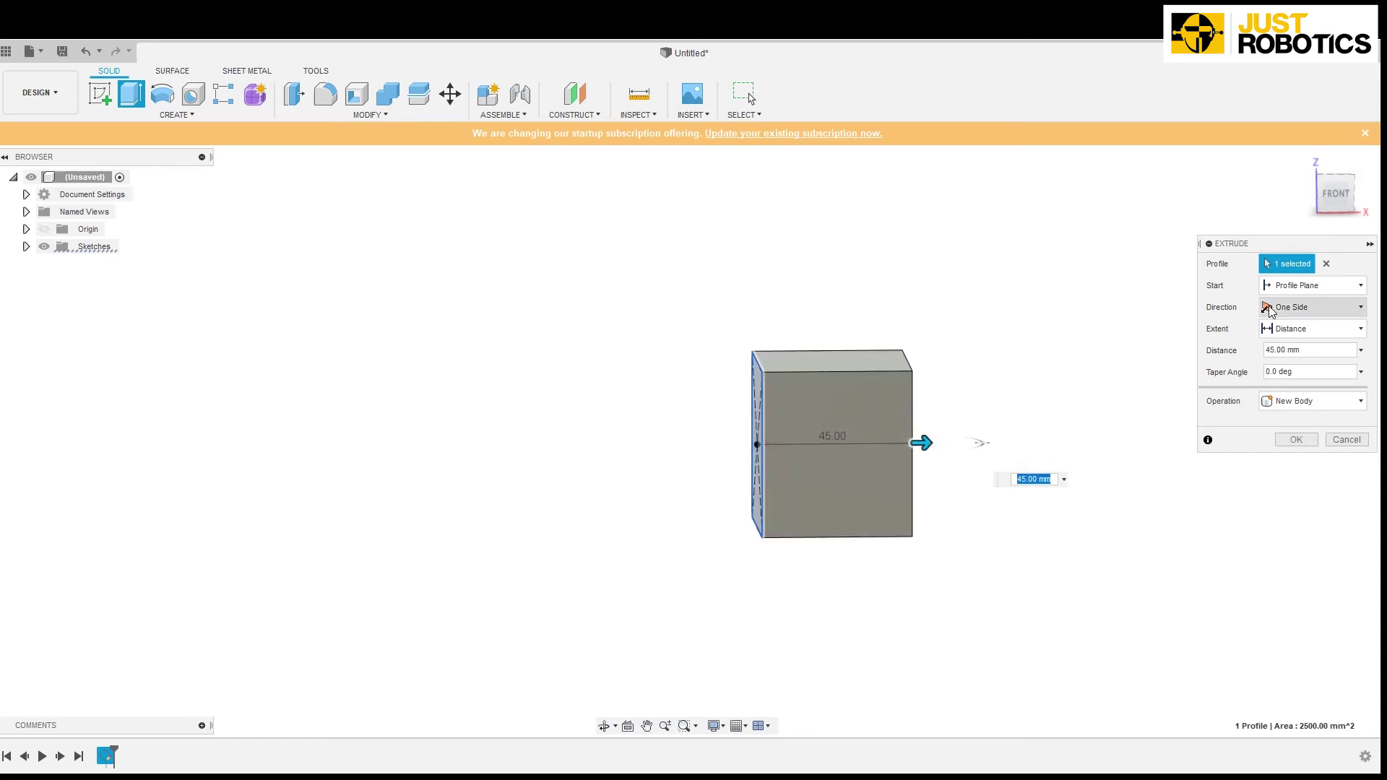
left_click(1314, 351)
type("50")
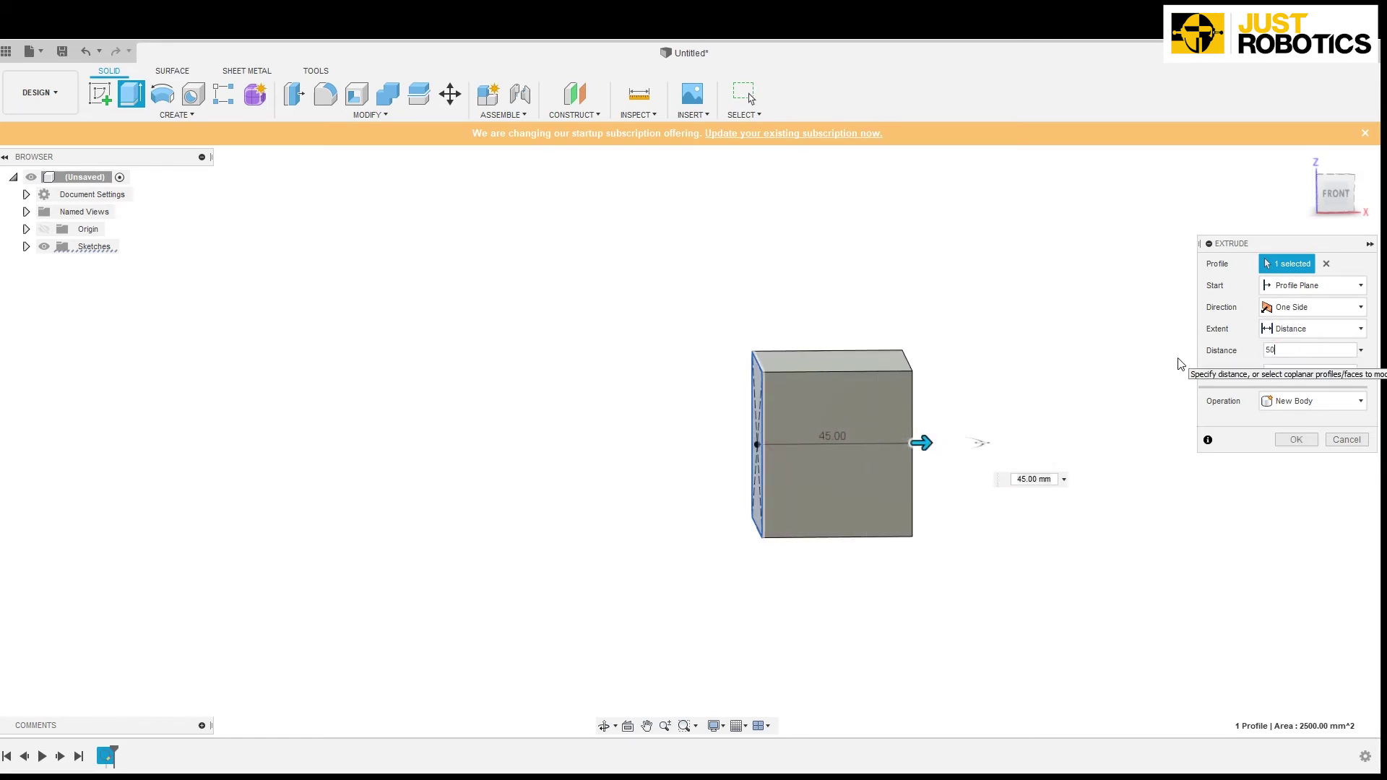
key("Return")
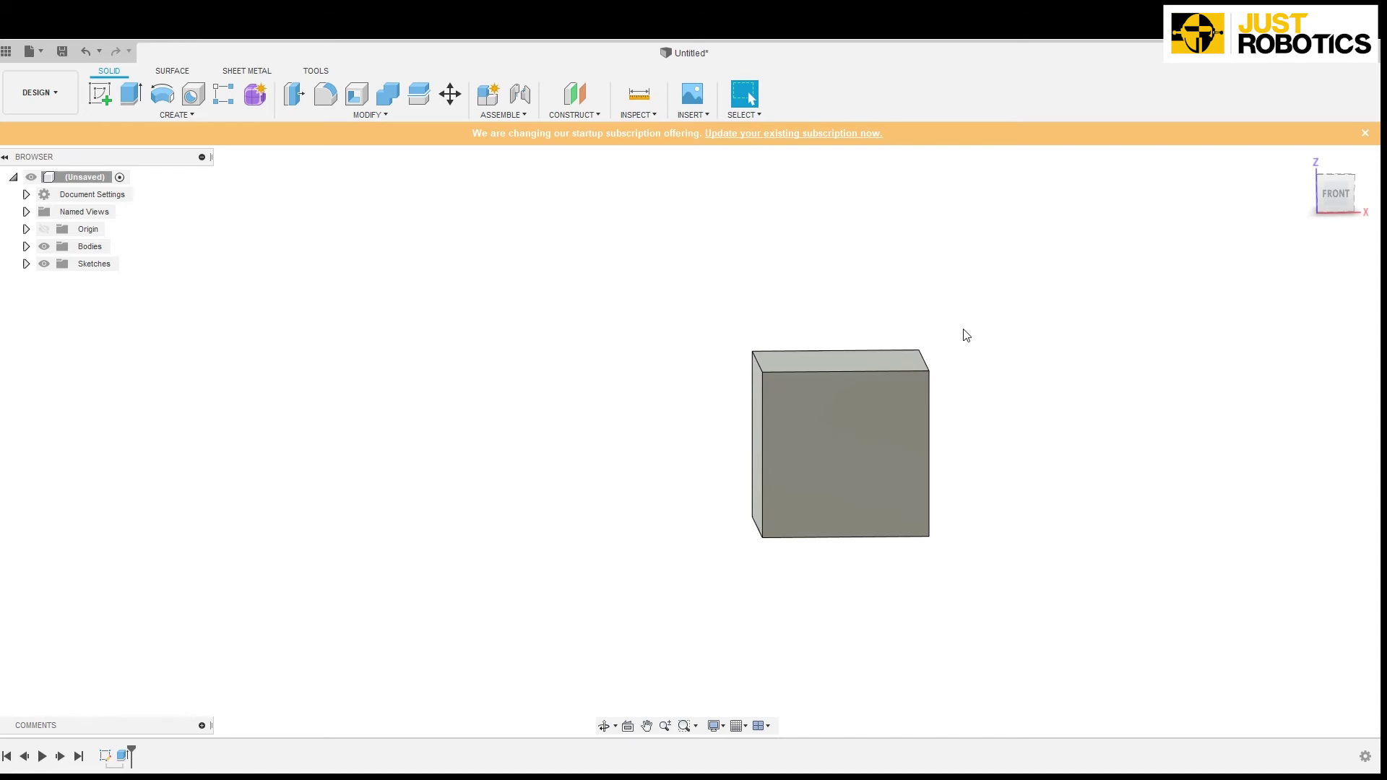
middle_click_drag(966, 335, 1050, 413, "shift")
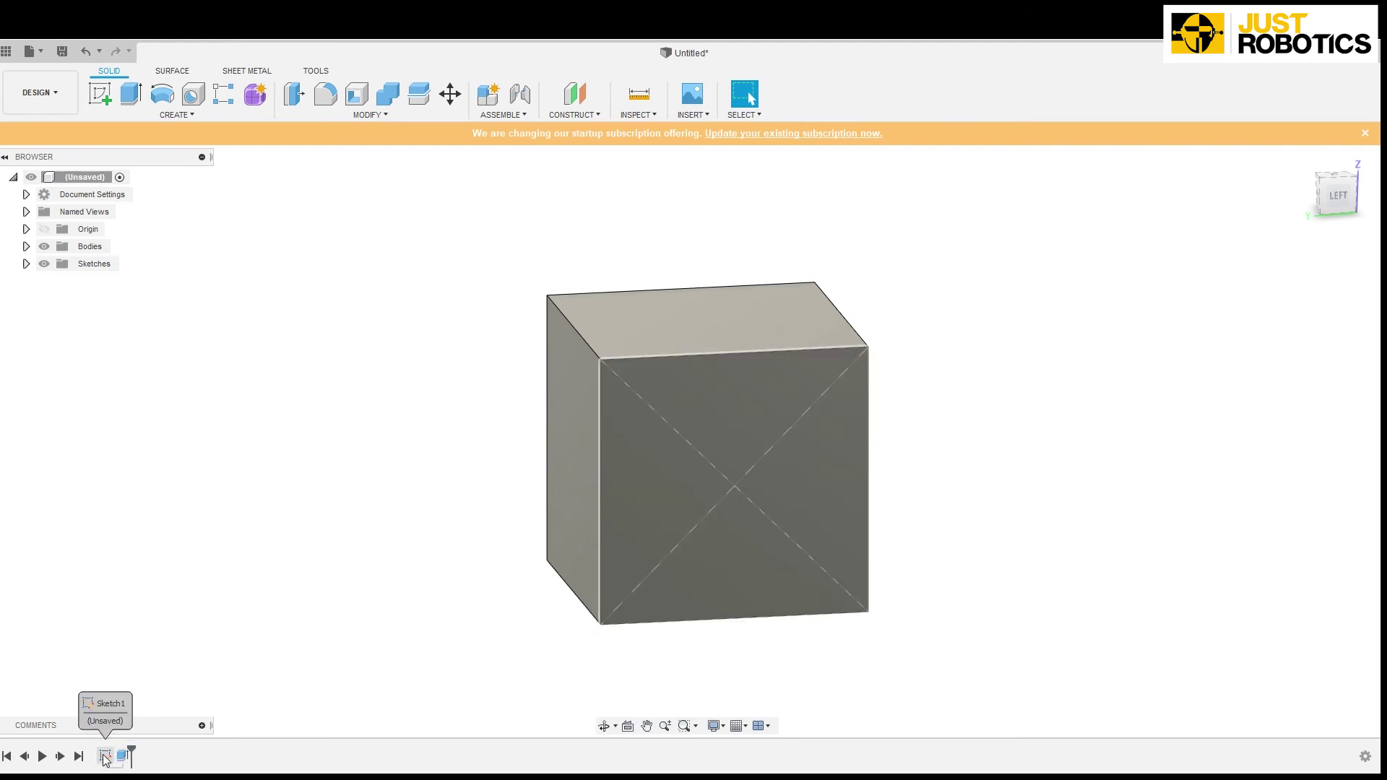
Edit Sketch1 from the timeline, changing its dimensions to 60 mm height and 90 mm width
double_click(104, 757)
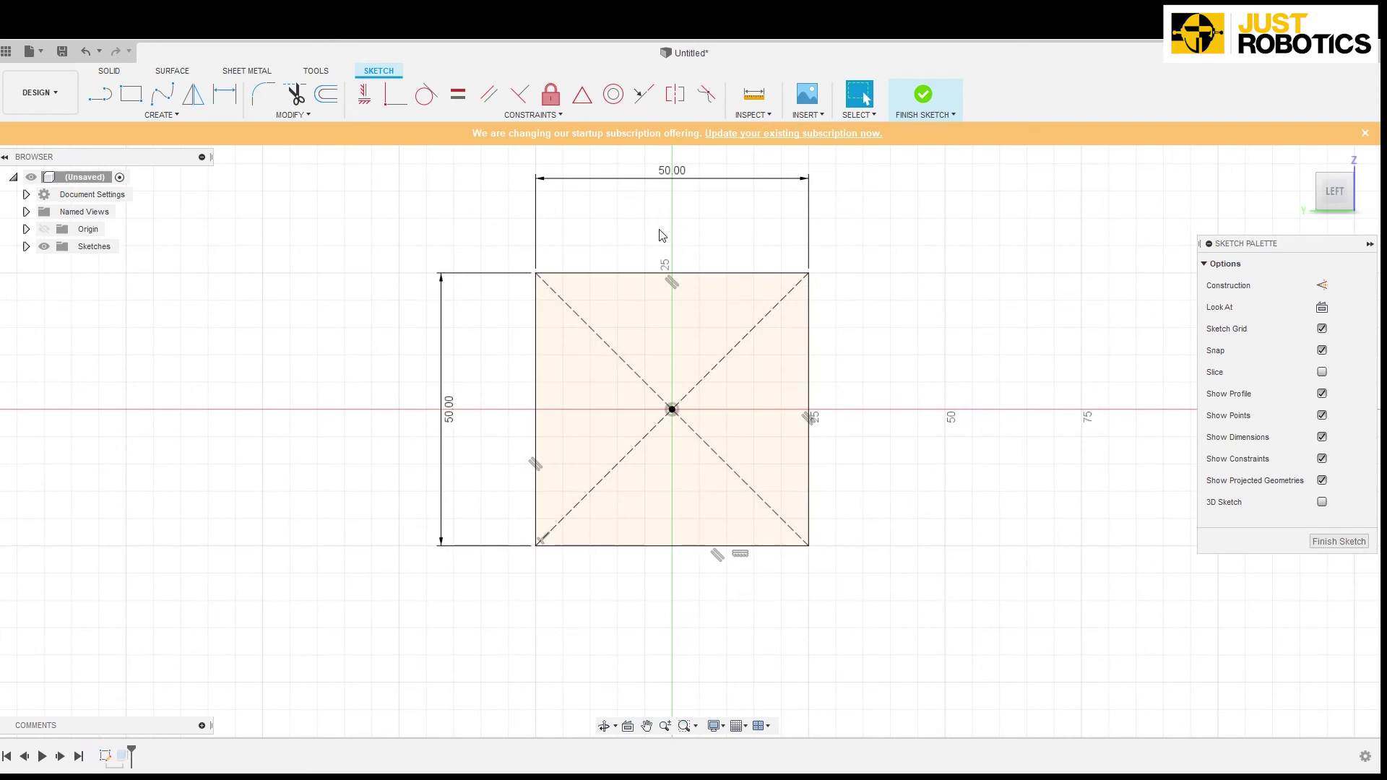
double_click(448, 423)
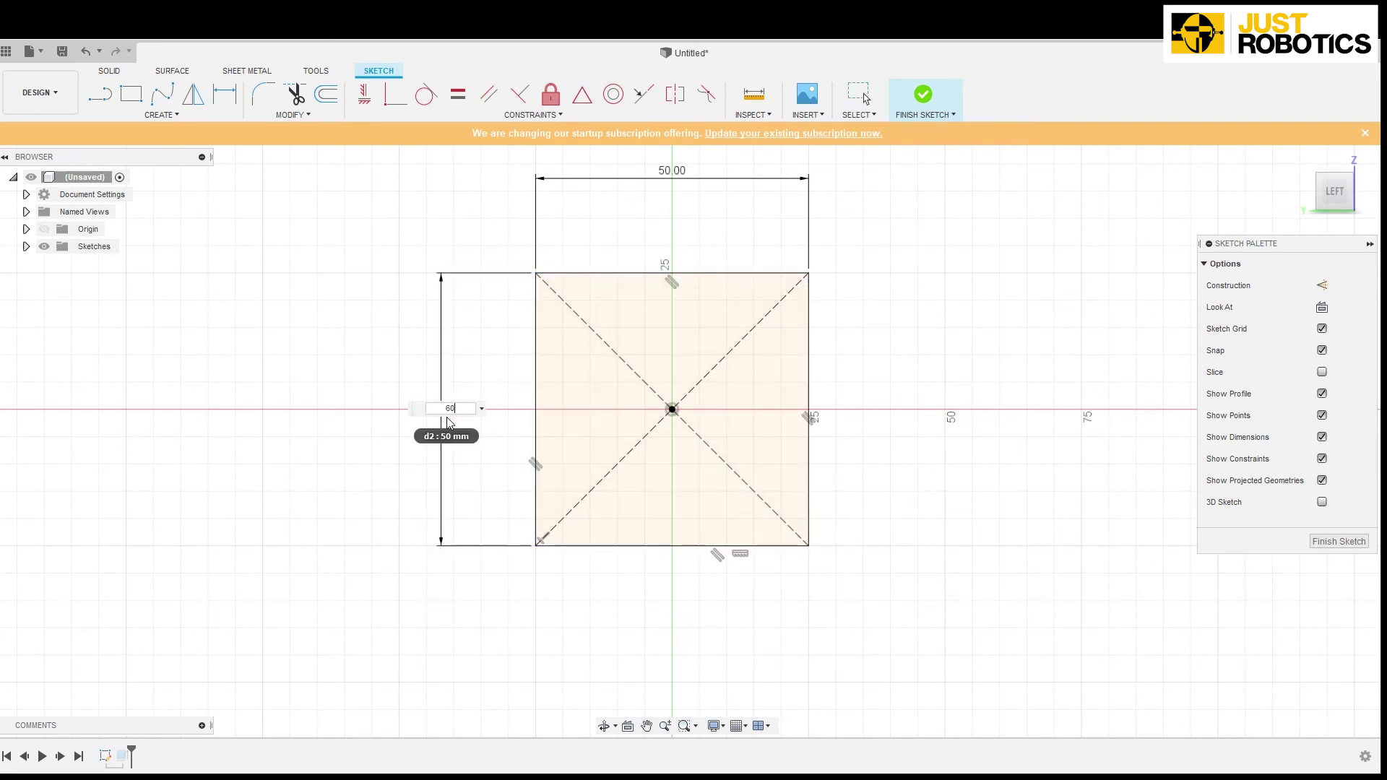
key("Return")
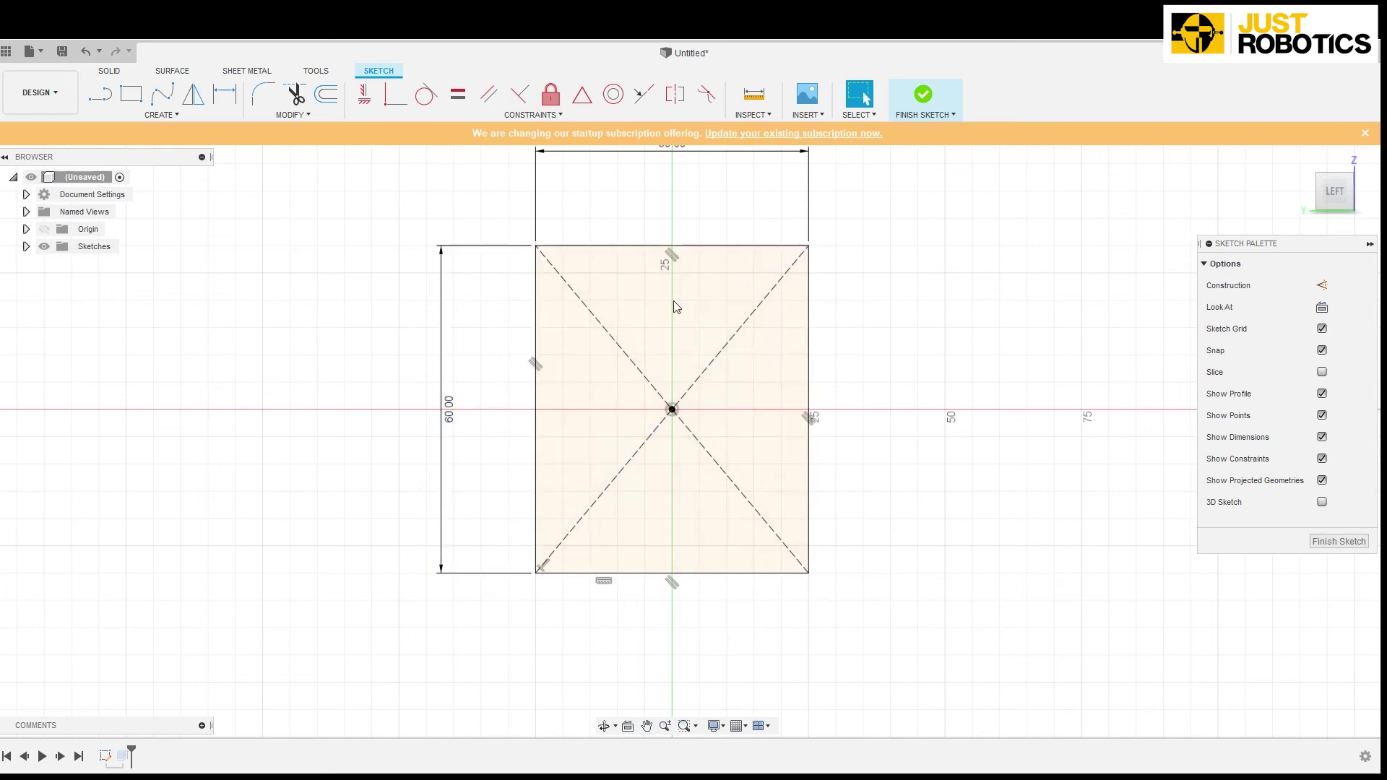
scroll(661, 170, "down", 3)
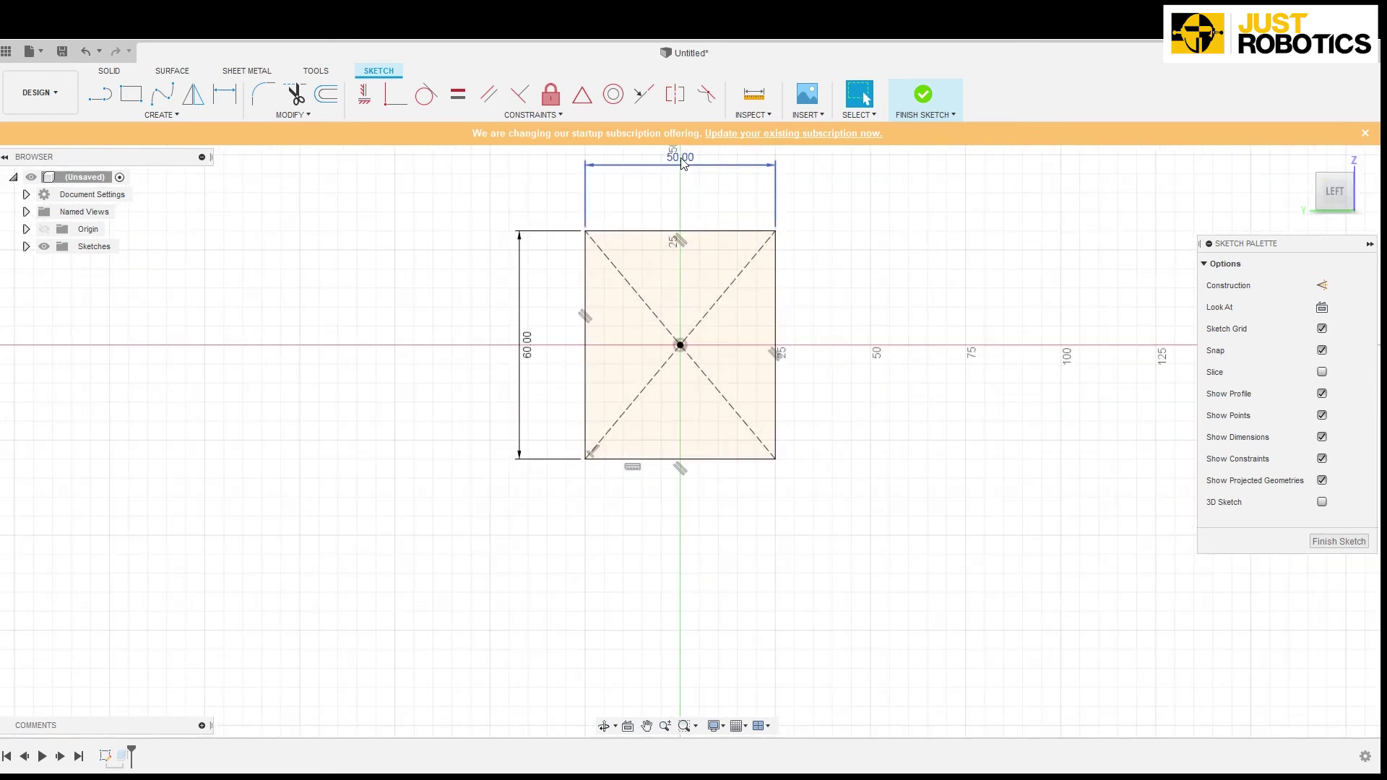
double_click(683, 165)
type("90")
key("Return")
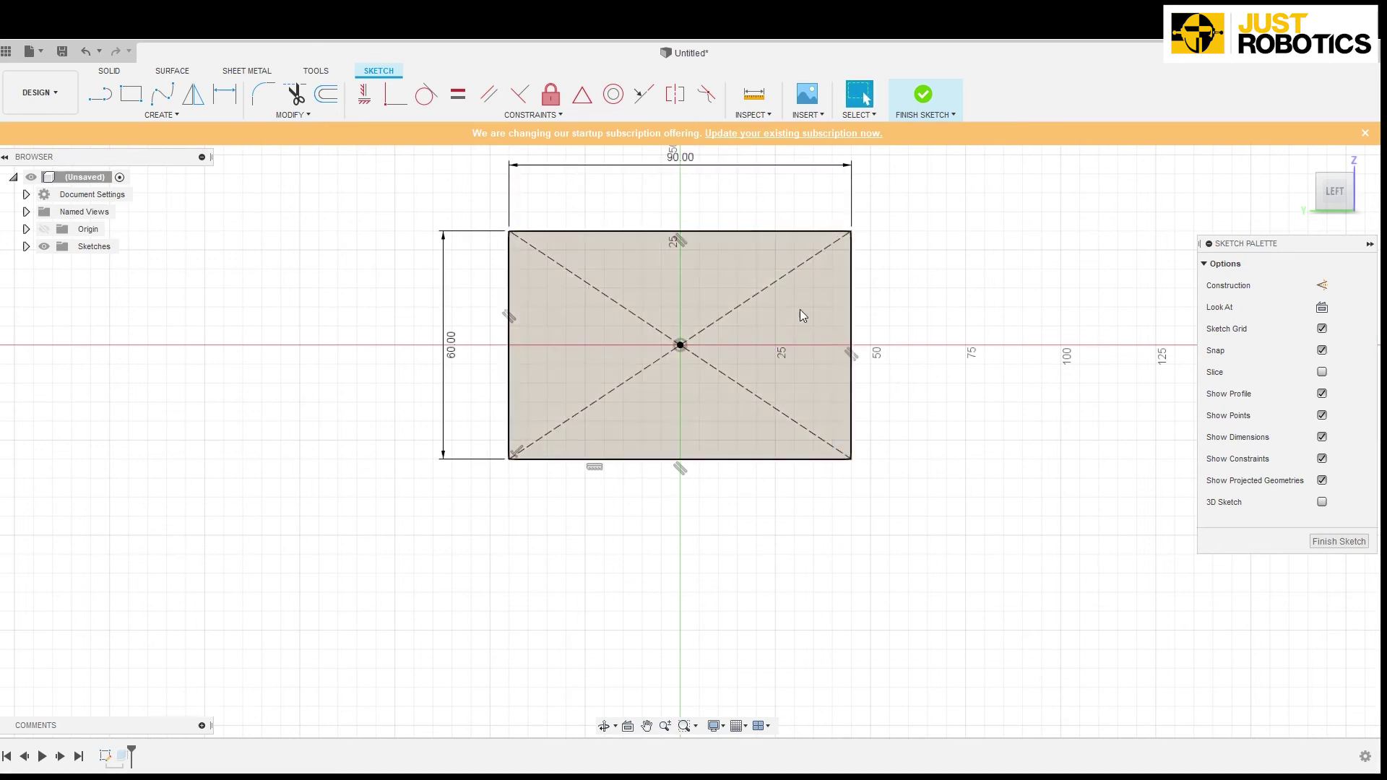
left_click(921, 93)
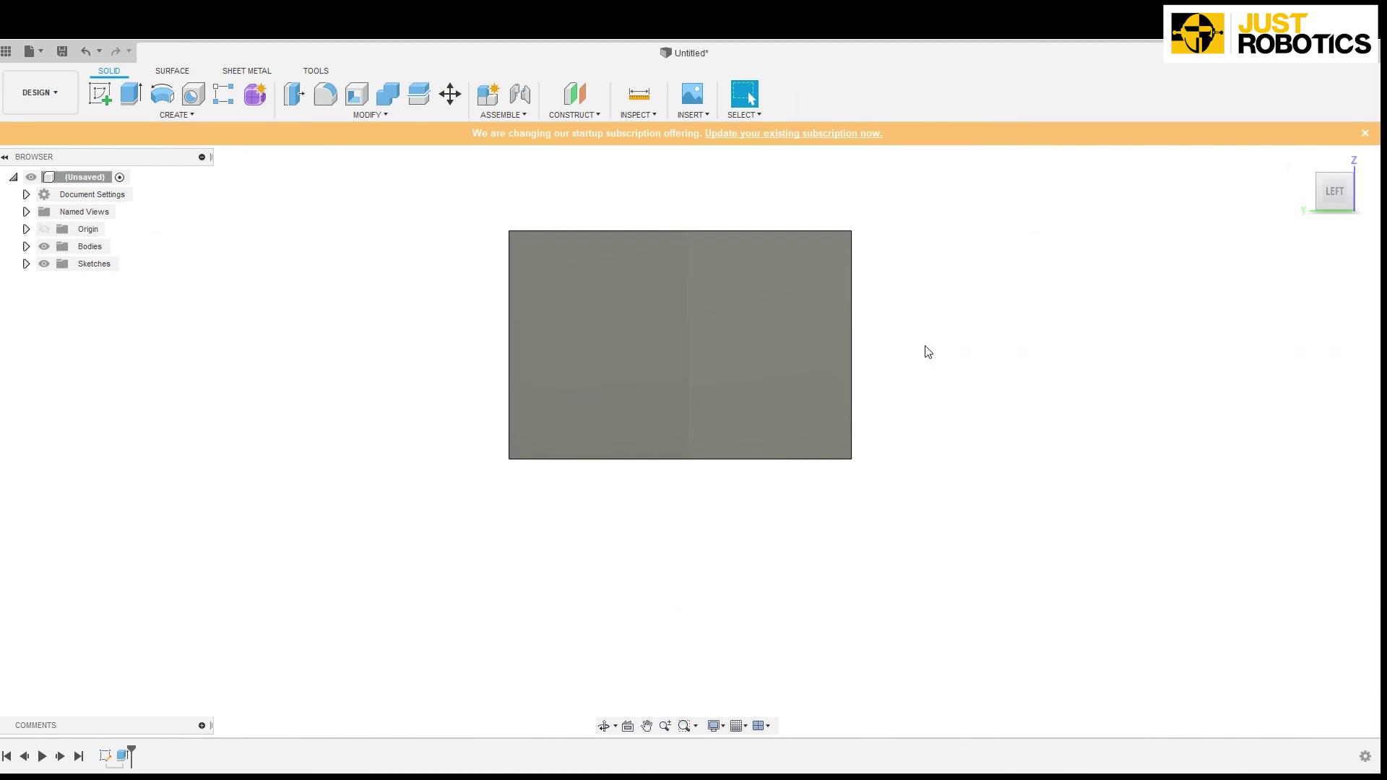
Orbit the view to see the 90 × 60 × 50 mm box at an angle from above
middle_click_drag(948, 342, 1043, 354, "shift")
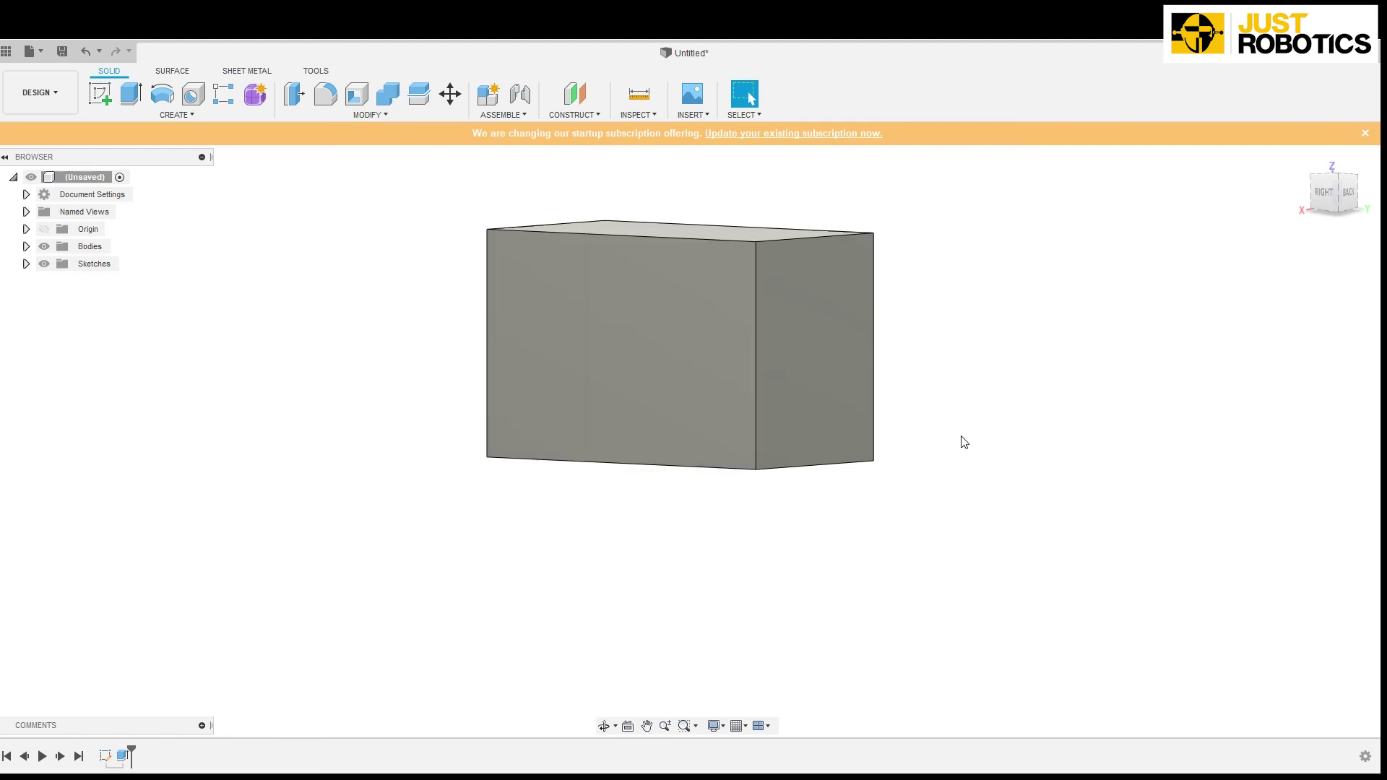